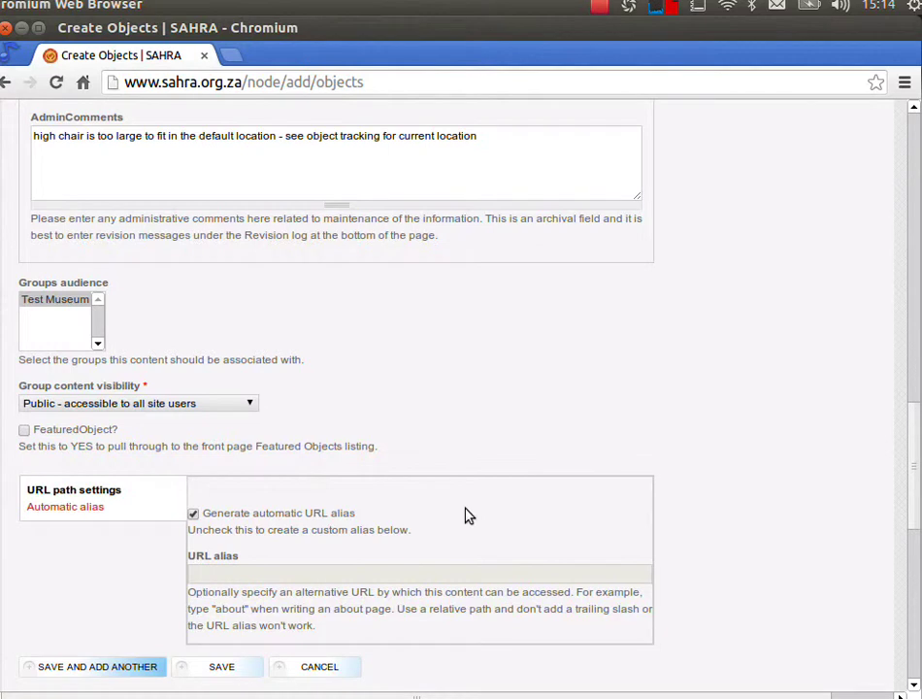
# Step: Switch to the Description tab and focus the ObjectFormType field
pyautogui.scroll(10, 315, 423)
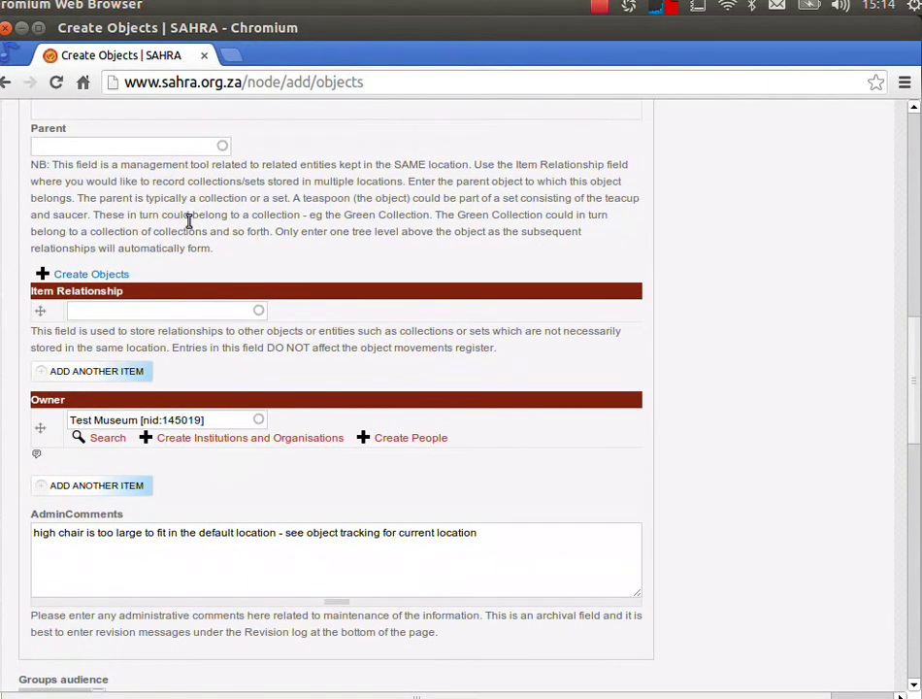
pyautogui.scroll(10, 294, 423)
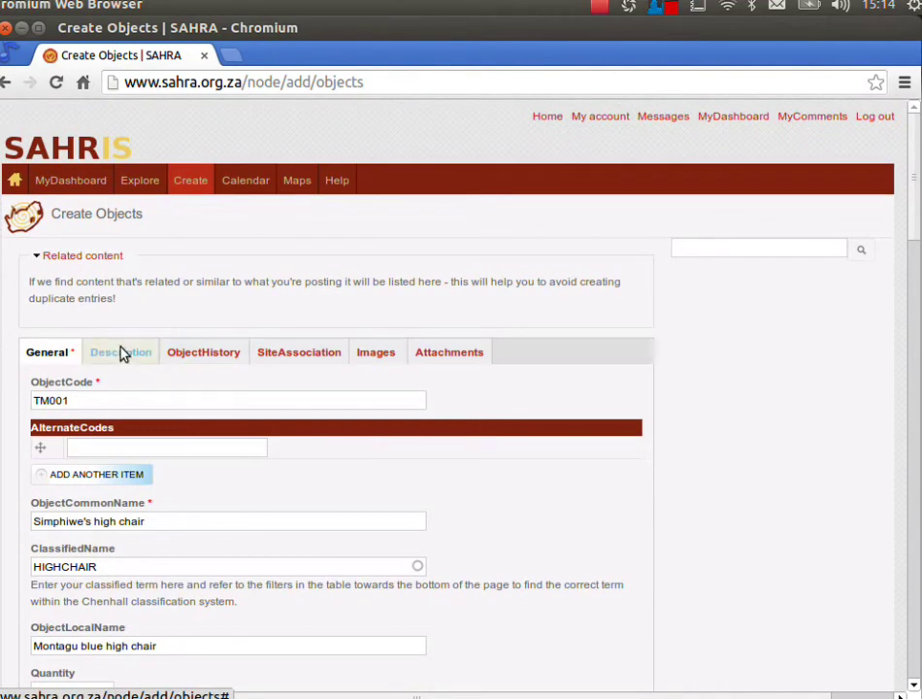
pyautogui.click(122, 353)
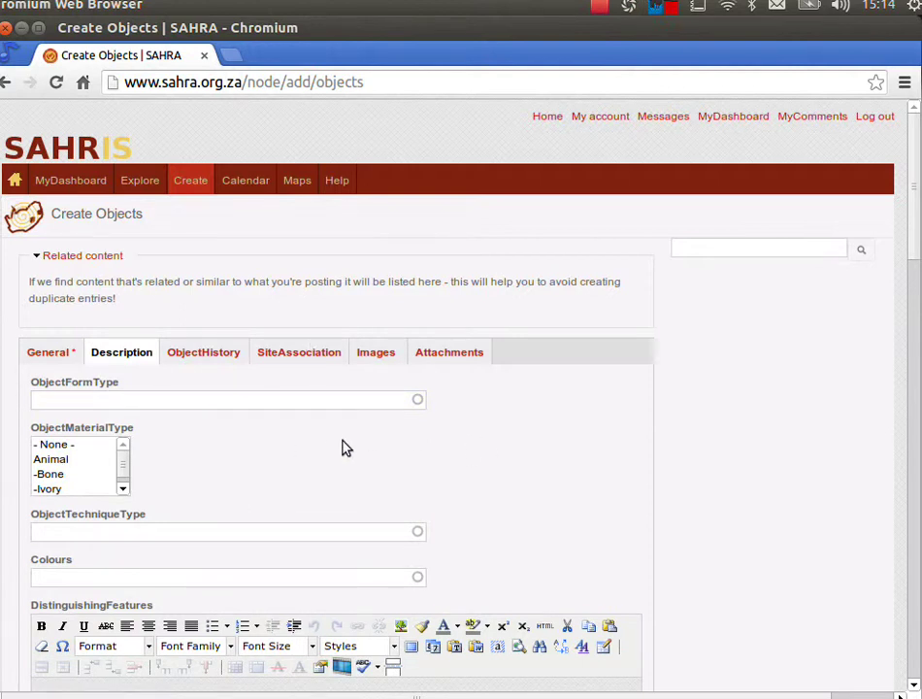
pyautogui.scroll(-4, 500, 447)
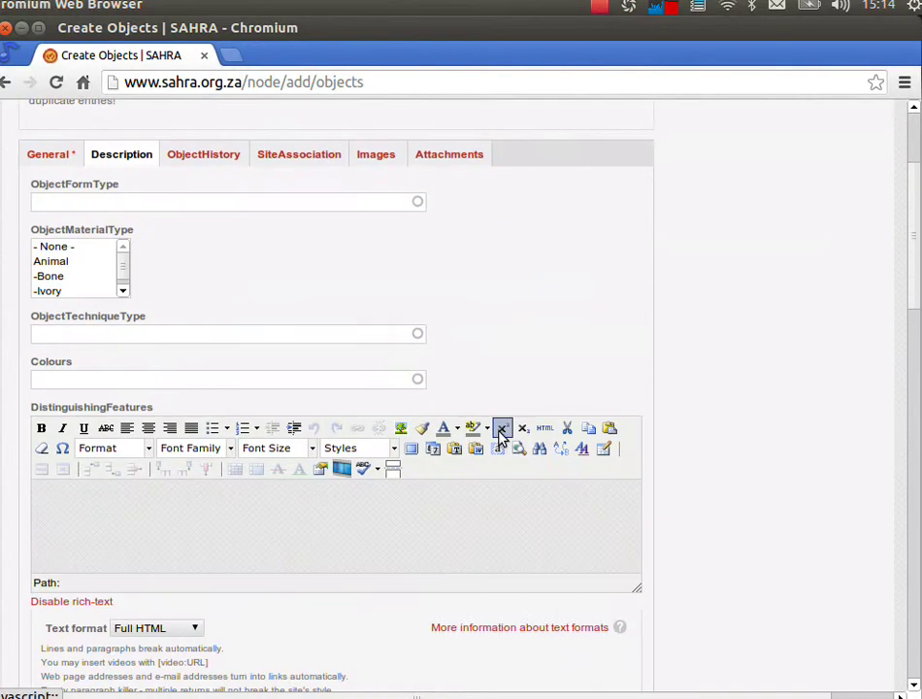
pyautogui.click(116, 204)
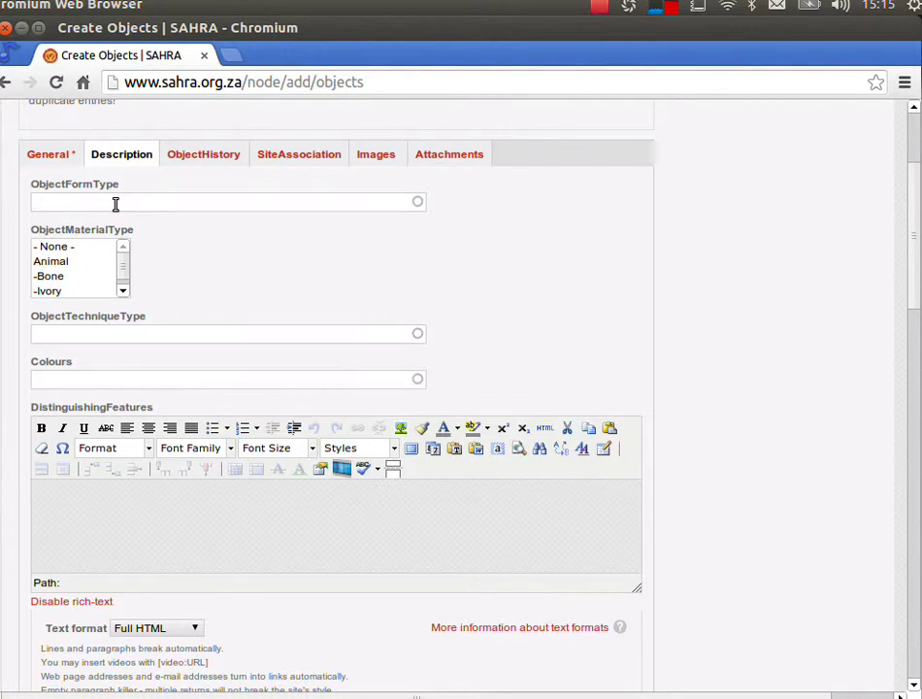
# Step: Enter 'high chair' as the object form type, replacing the initial 'chai' attempt
pyautogui.write('chai')
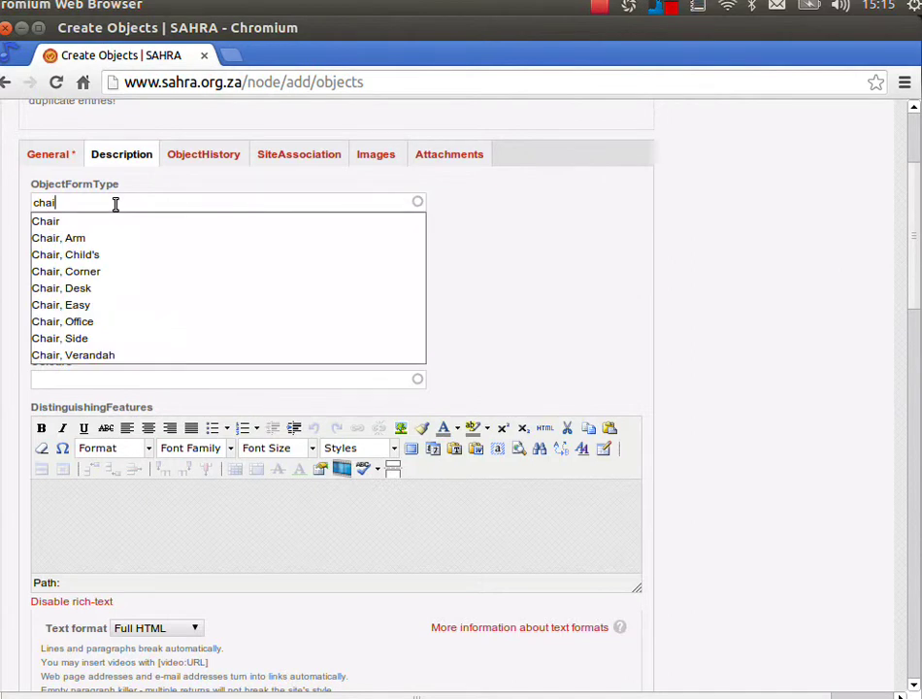
pyautogui.press('BackSpace')
pyautogui.press('BackSpace')
pyautogui.press('BackSpace')
pyautogui.press('BackSpace')
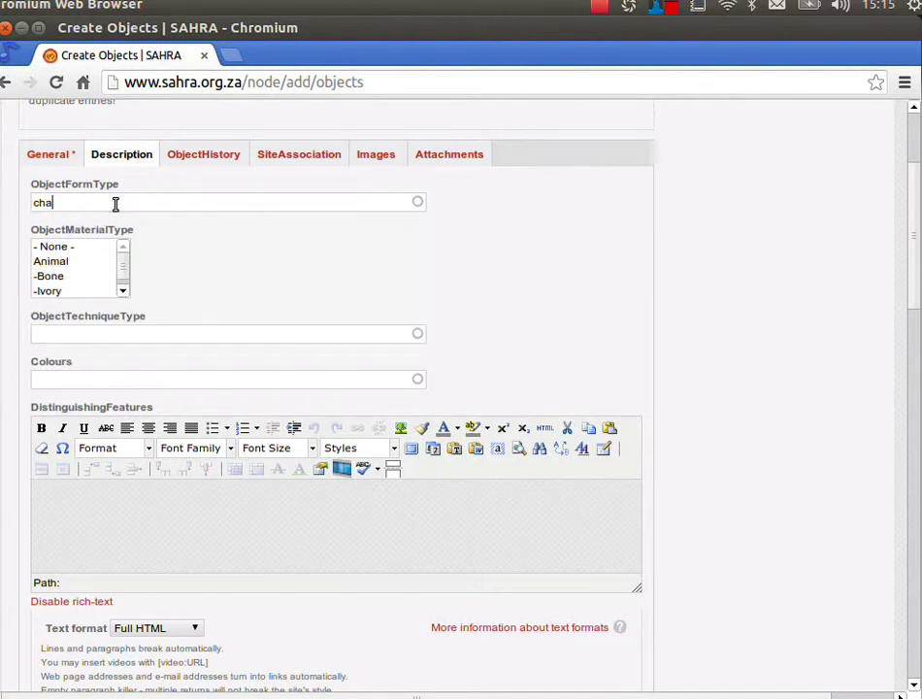
pyautogui.write('high')
pyautogui.write('chair')
pyautogui.press('Left')
pyautogui.press('Left')
pyautogui.press('Left')
pyautogui.press('Left')
pyautogui.press('Left')
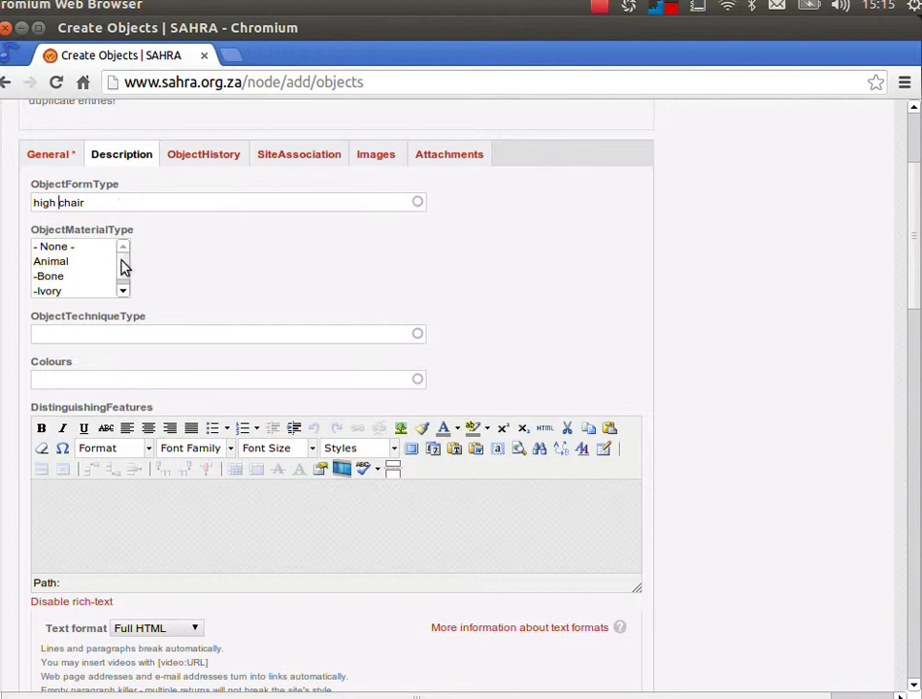
# Step: Select Mahogany and Ironwood together as the object's material types
pyautogui.moveTo(123, 275)
pyautogui.mouseDown()
pyautogui.moveTo(122, 252)
pyautogui.moveTo(122, 282)
pyautogui.mouseUp()
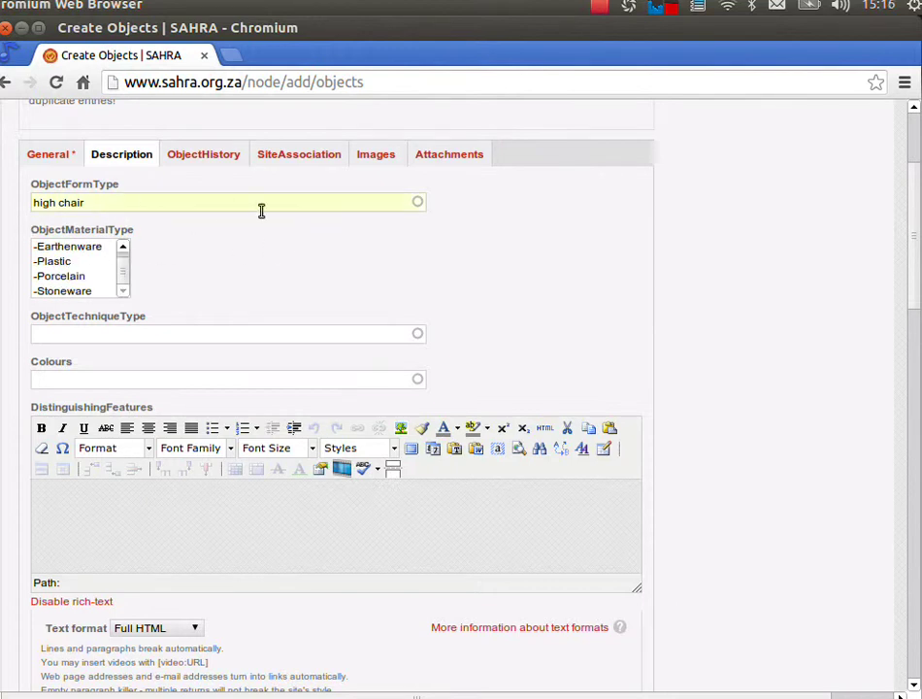
pyautogui.moveTo(125, 282); pyautogui.dragTo(123, 261)
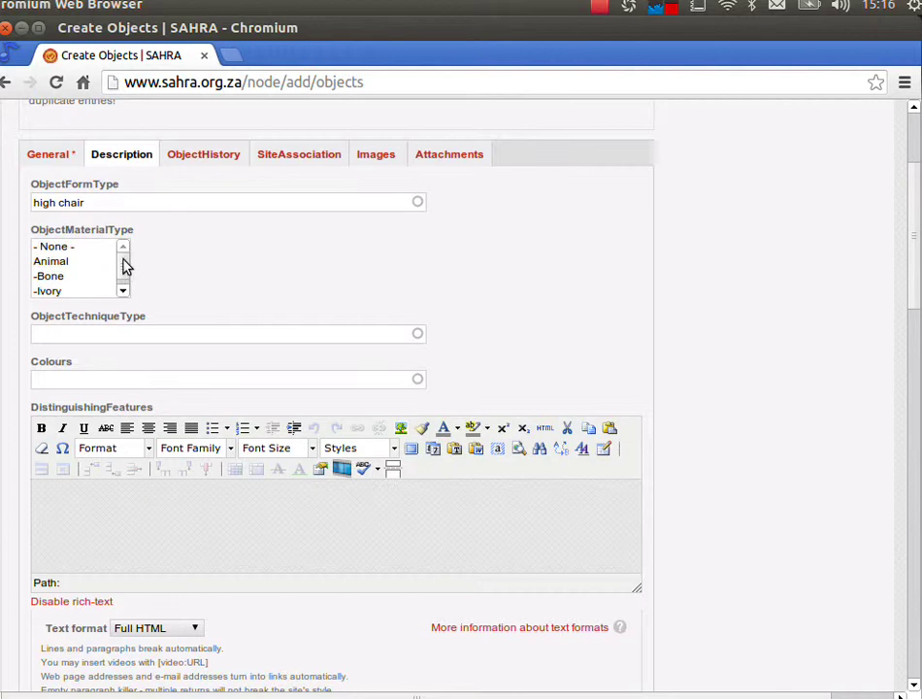
pyautogui.scroll(-8, 123, 291)
pyautogui.scroll(-10, 124, 291)
pyautogui.scroll(-2, 123, 292)
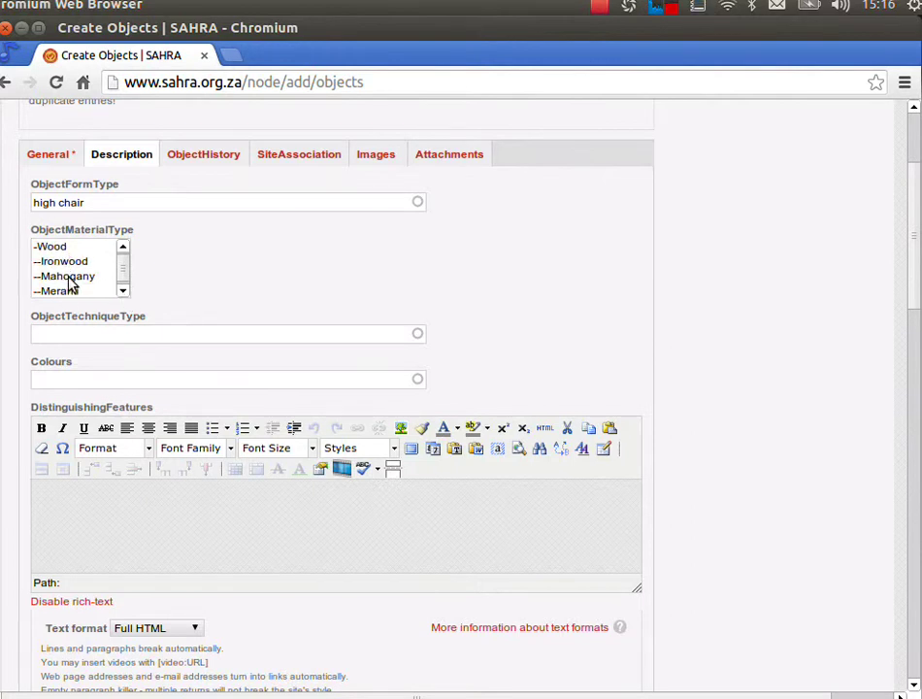
pyautogui.click(69, 279)
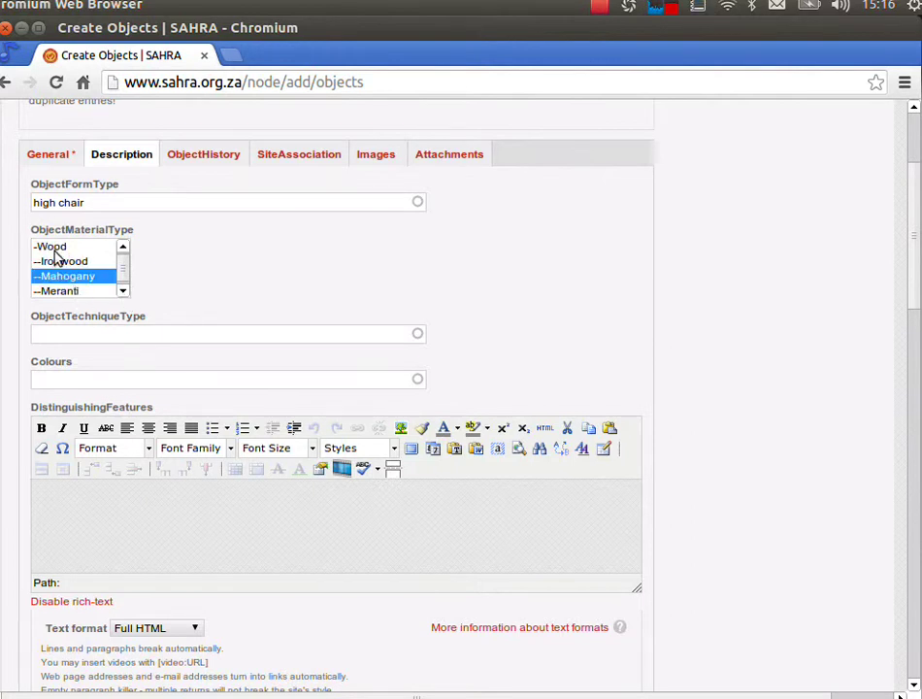
pyautogui.keyDown('ctrl'); pyautogui.click(64, 264); pyautogui.keyUp('ctrl')
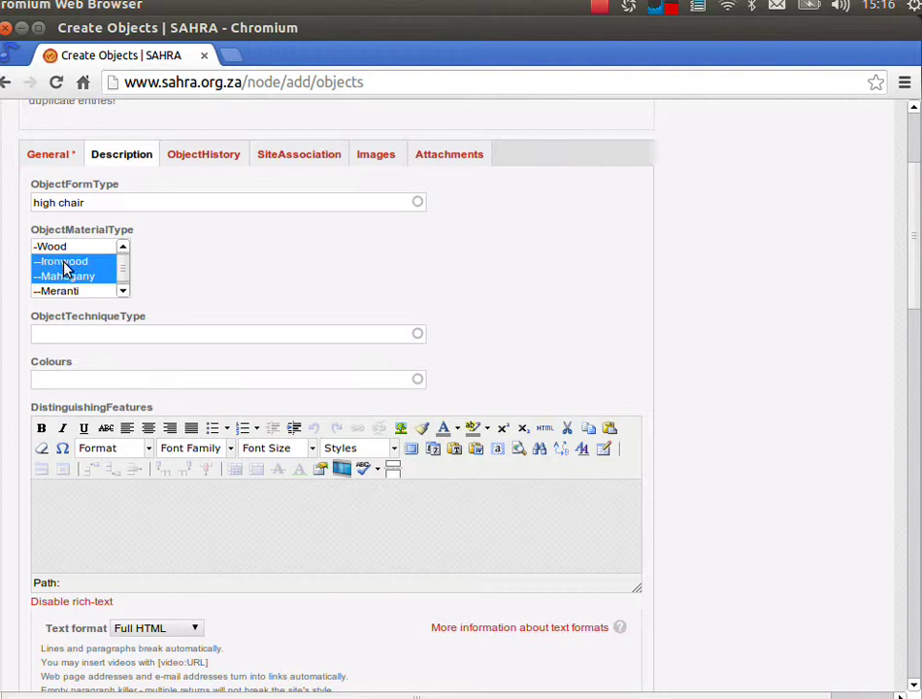
pyautogui.click(93, 511)
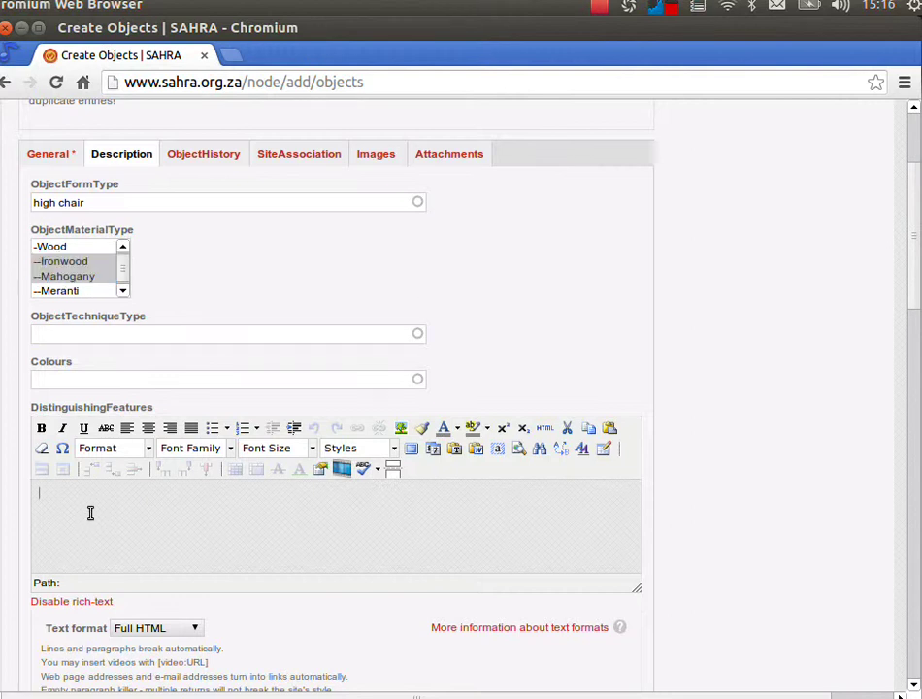
# Step: Enter distinguishing features 'Legs made of mahogany, seat made of ironwood' and begin a 'wov' technique type
pyautogui.write('Legs made of mahogany,')
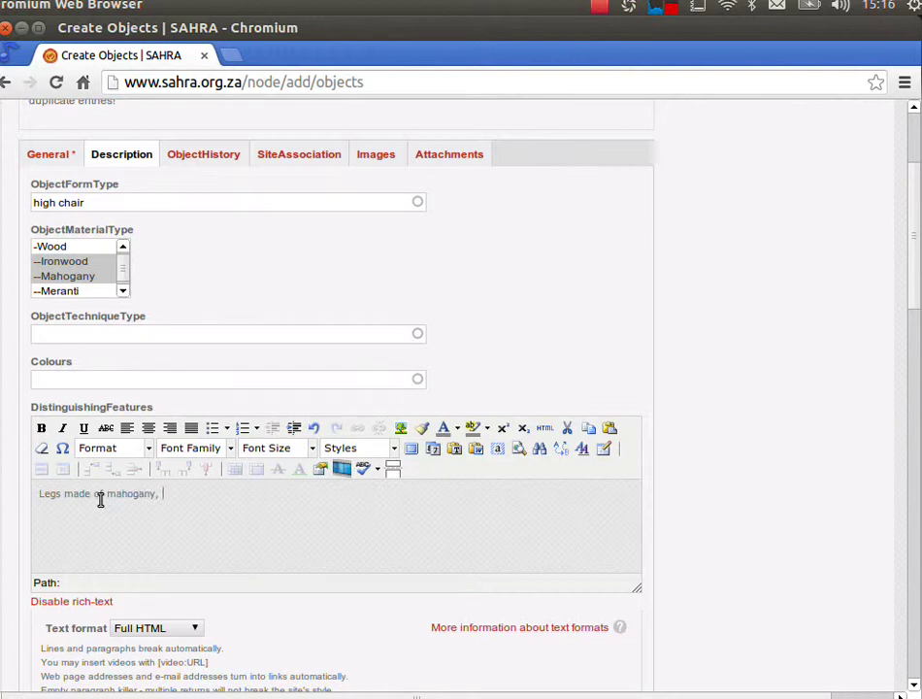
pyautogui.write(' seat made of iron')
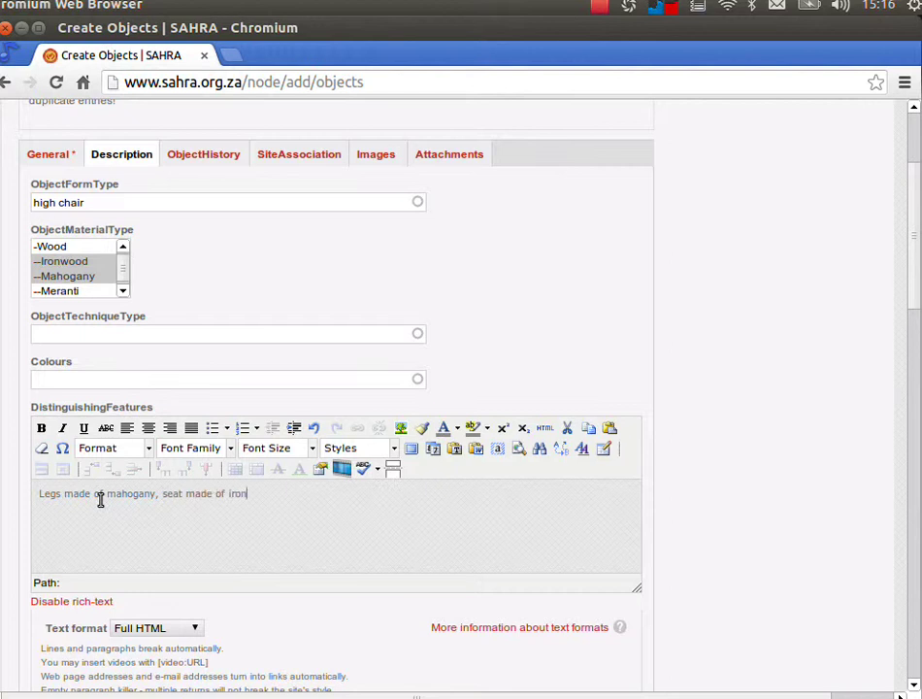
pyautogui.write('wood')
pyautogui.click(82, 337)
pyautogui.write('wov')
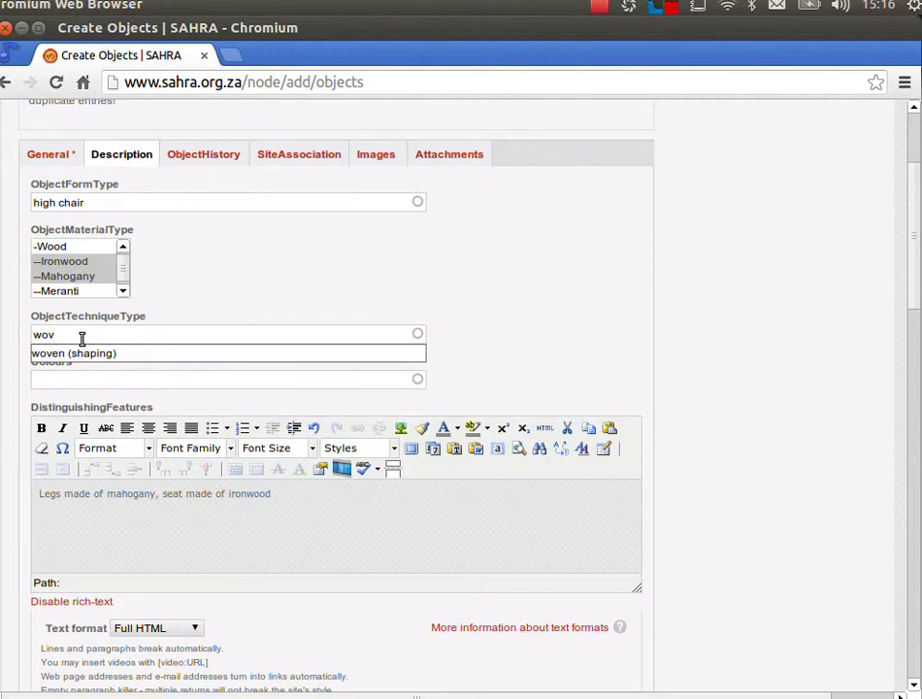
# Step: Clear the ObjectTechniqueType field so the technique type stays empty
pyautogui.press('BackSpace')
pyautogui.press('BackSpace')
pyautogui.press('BackSpace')
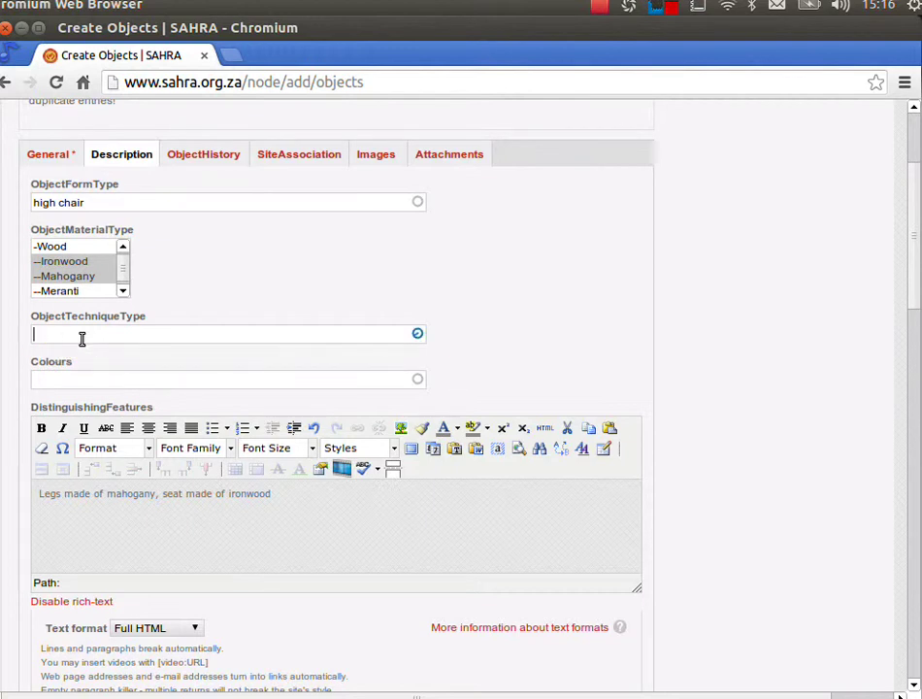
pyautogui.write('water')
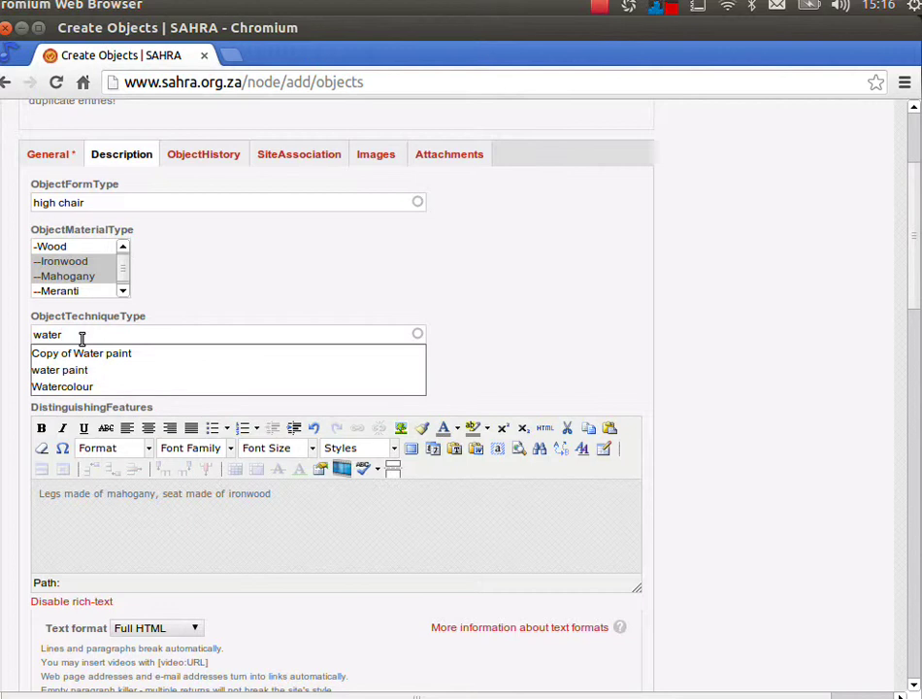
pyautogui.press('BackSpace')
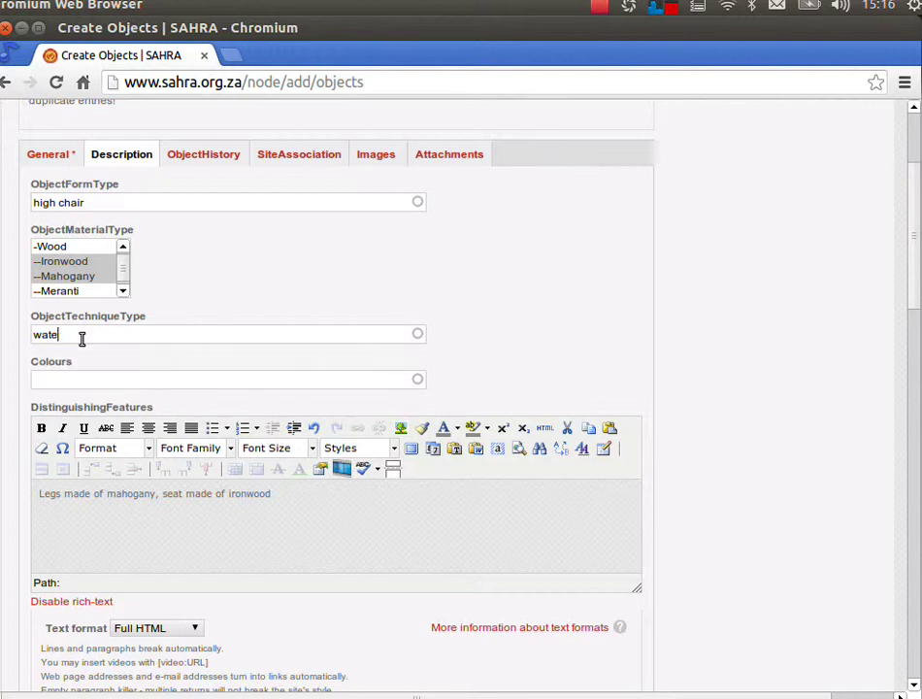
pyautogui.press('BackSpace')
pyautogui.press('BackSpace')
pyautogui.press('BackSpace')
pyautogui.press('BackSpace')
# Step: Set the Colours field to red, Blue and Yellow using the suggestions
pyautogui.click(90, 379)
pyautogui.write('red')
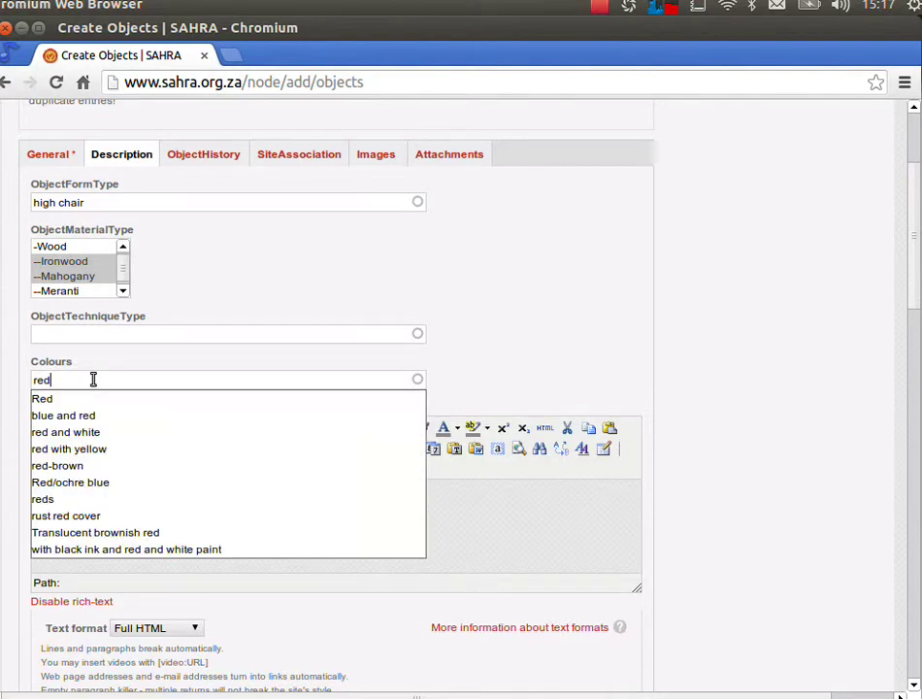
pyautogui.write(',')
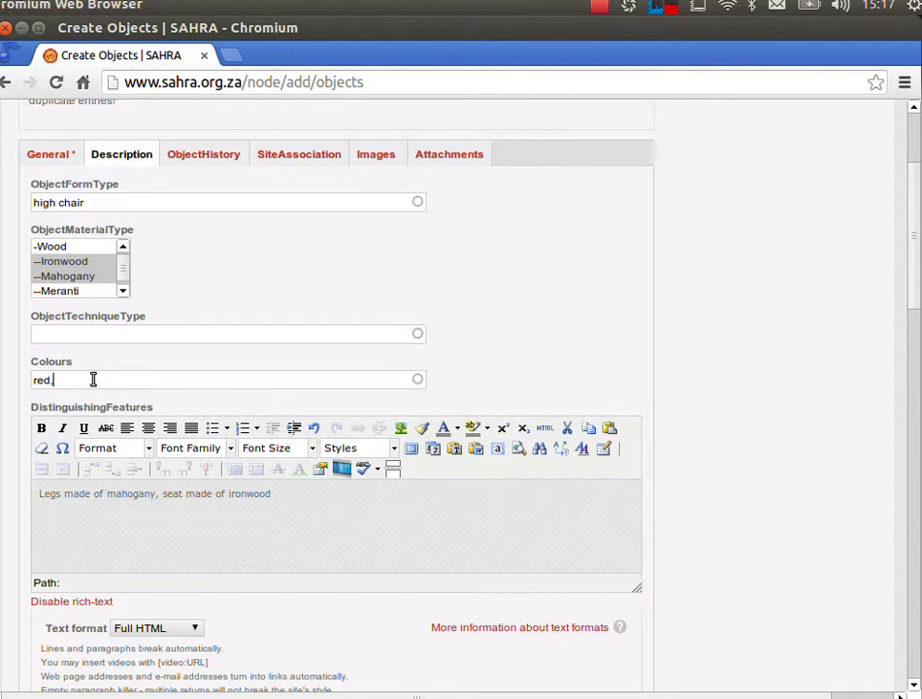
pyautogui.write(' blue')
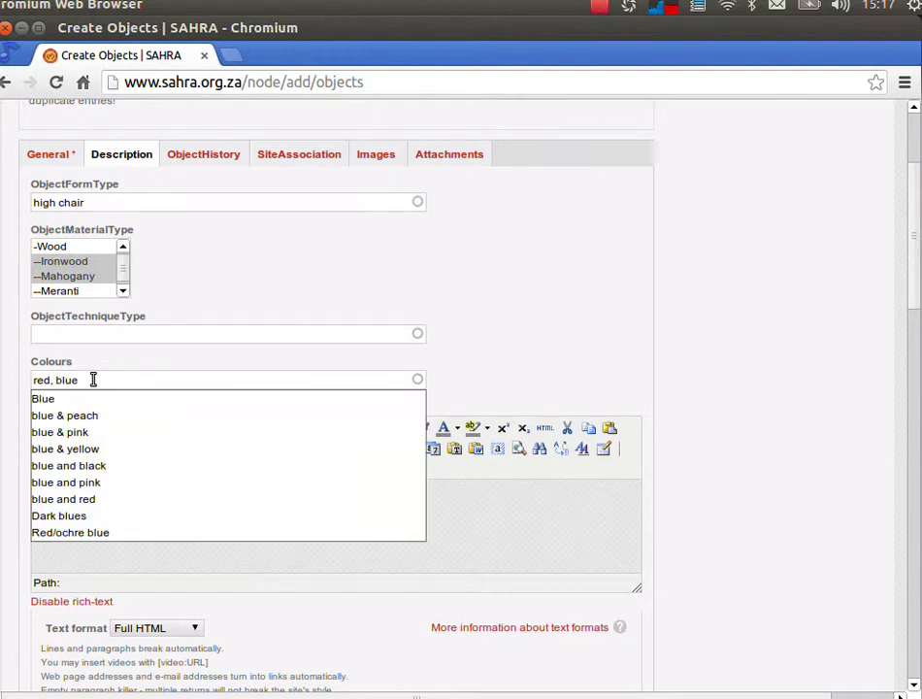
pyautogui.press('Down')
pyautogui.press('Return')
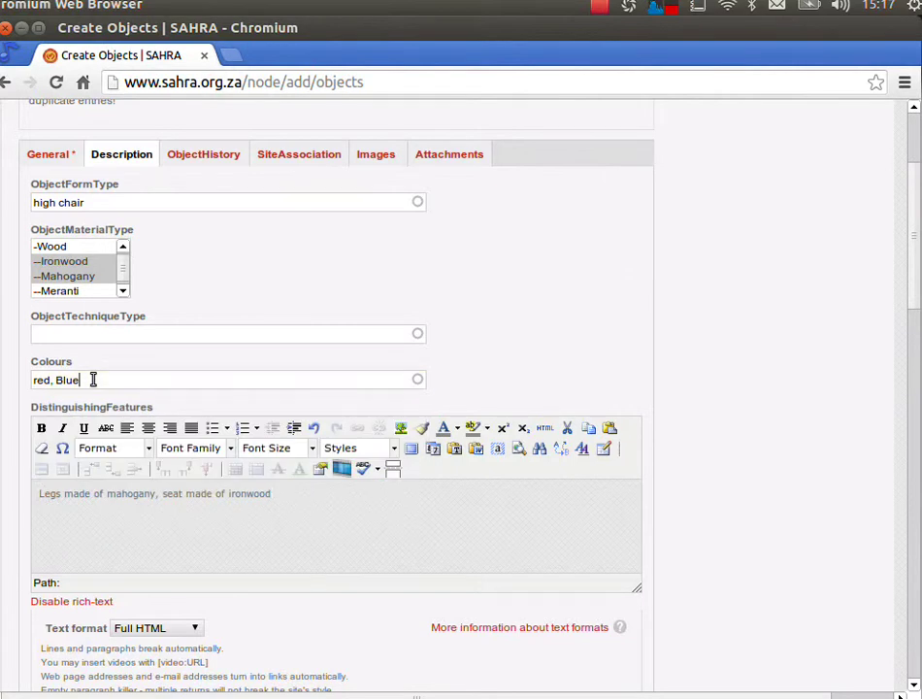
pyautogui.write(', yello')
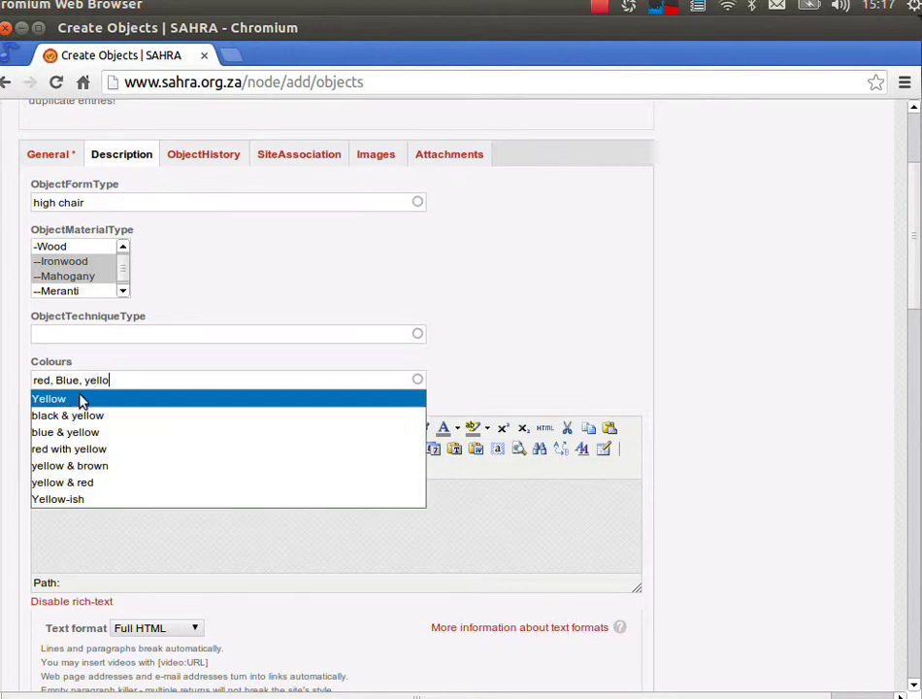
pyautogui.click(41, 404)
pyautogui.click(287, 499)
# Step: End the features line with a full stop and add 'Red seat, blue stripes on legs, yellow spots on back'
pyautogui.write('.')
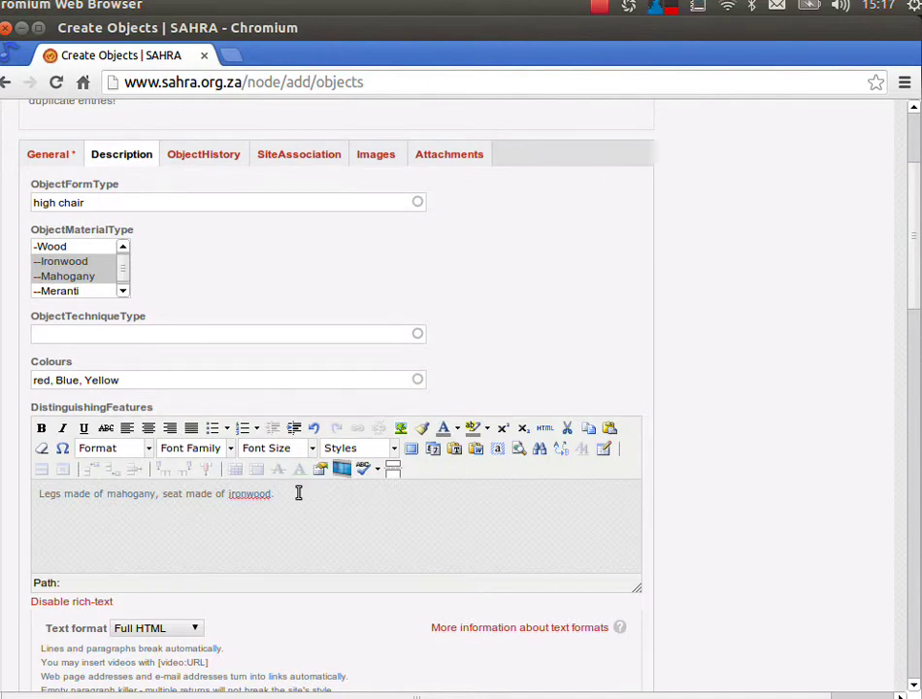
pyautogui.press('Return')
pyautogui.write('Red seat, blue stripes on legs')
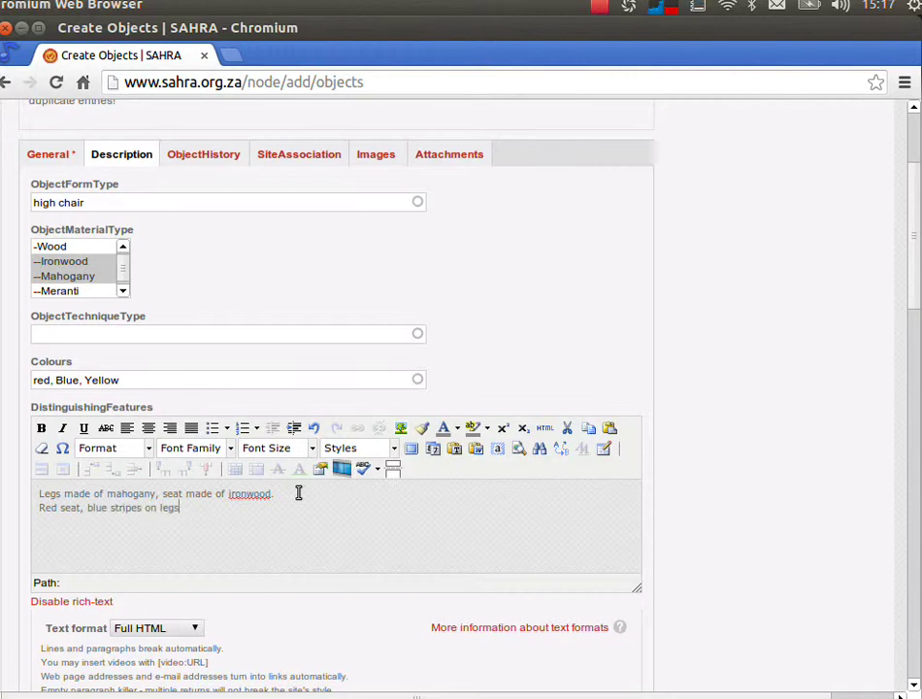
pyautogui.write(', yellow spots on bac')
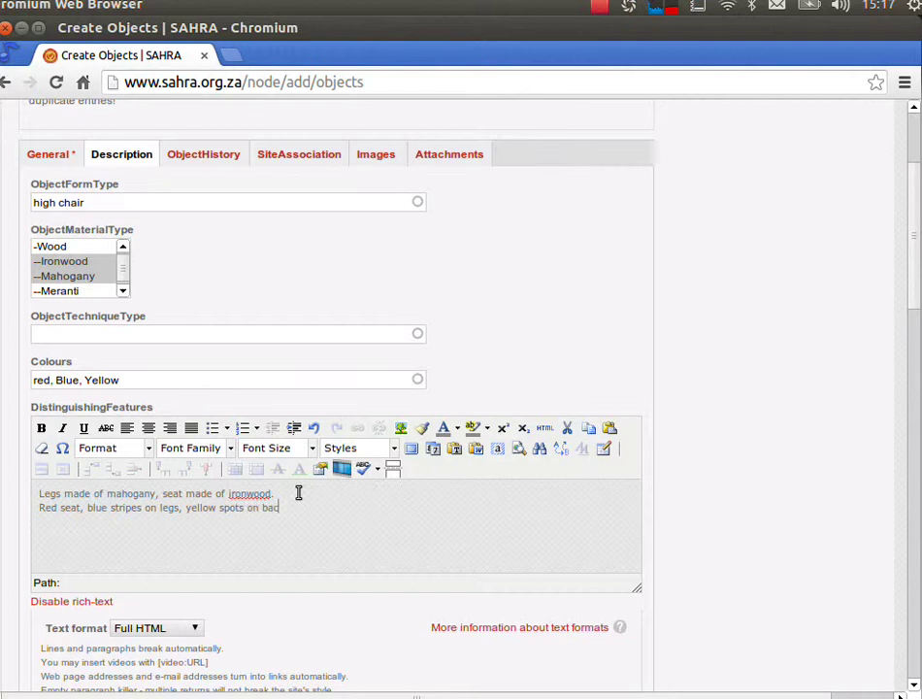
pyautogui.write('k')
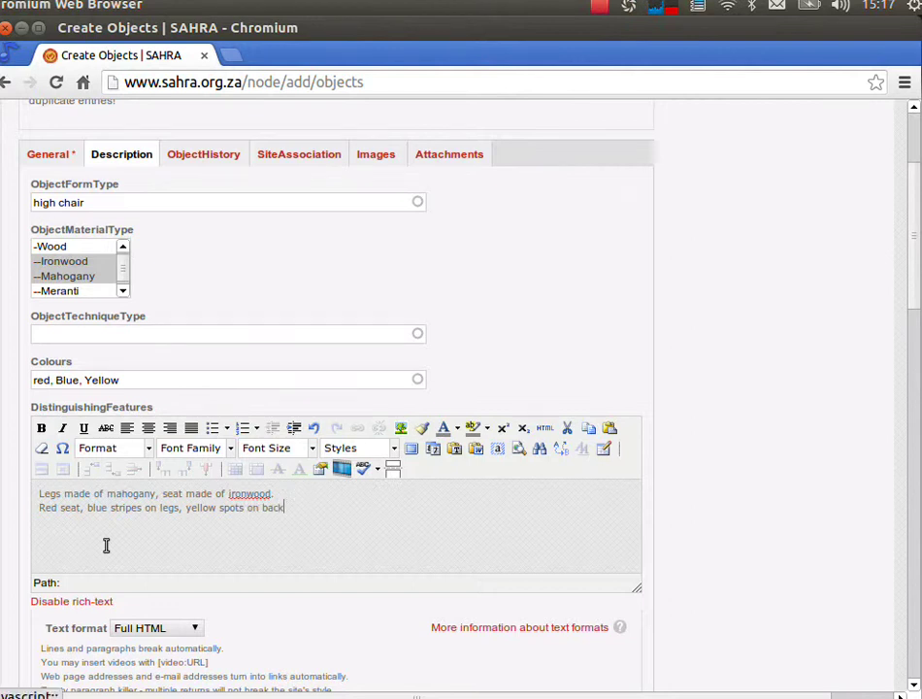
pyautogui.scroll(-1, 126, 505)
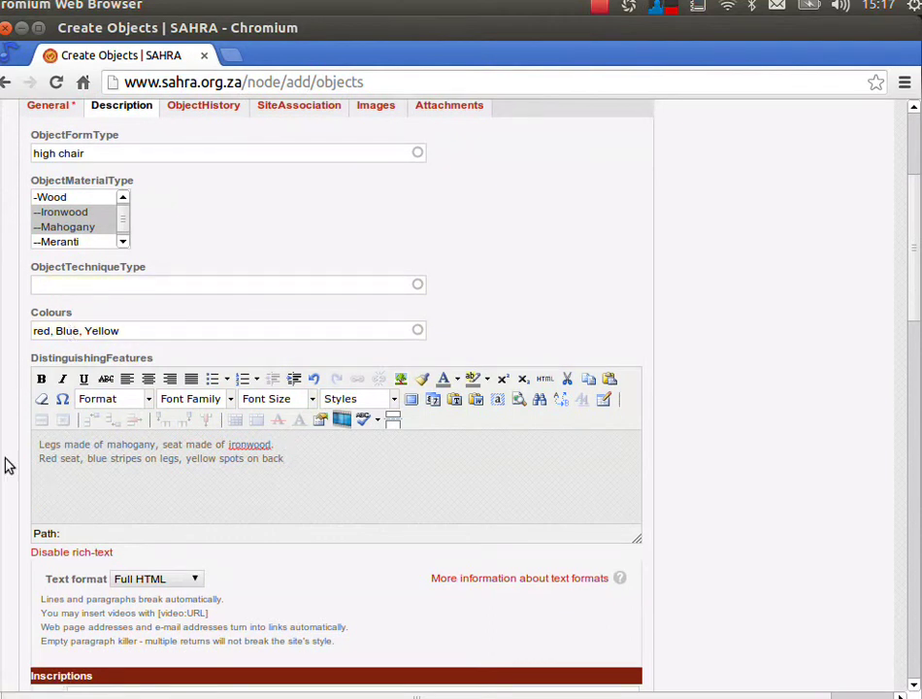
# Step: Enter a quoted 'Made by' inscription naming the chair's maker in Inscriptions
pyautogui.scroll(-4, 53, 476)
pyautogui.click(88, 514)
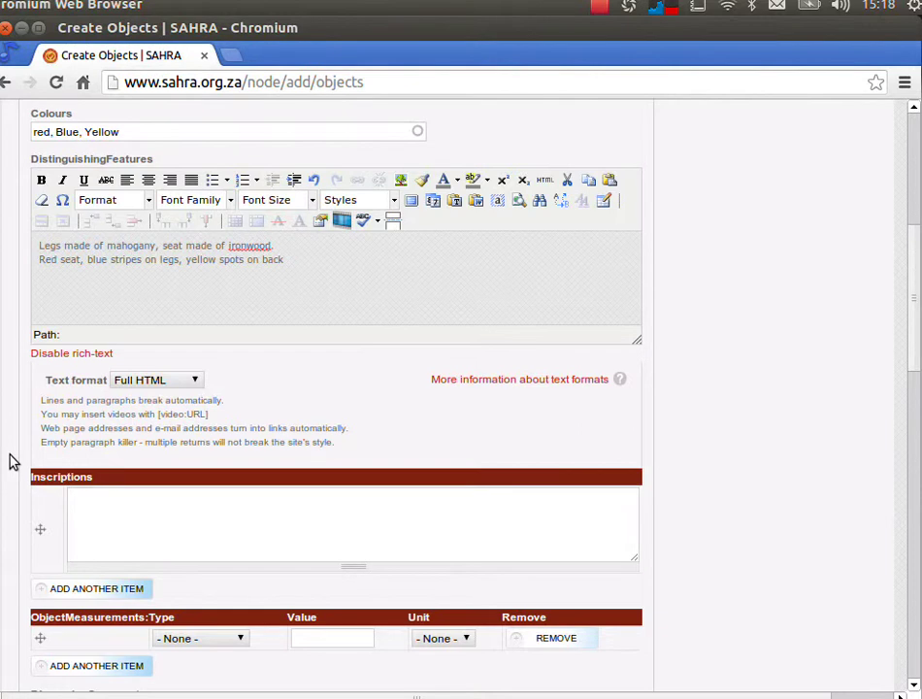
pyautogui.write('"Made by Sim')
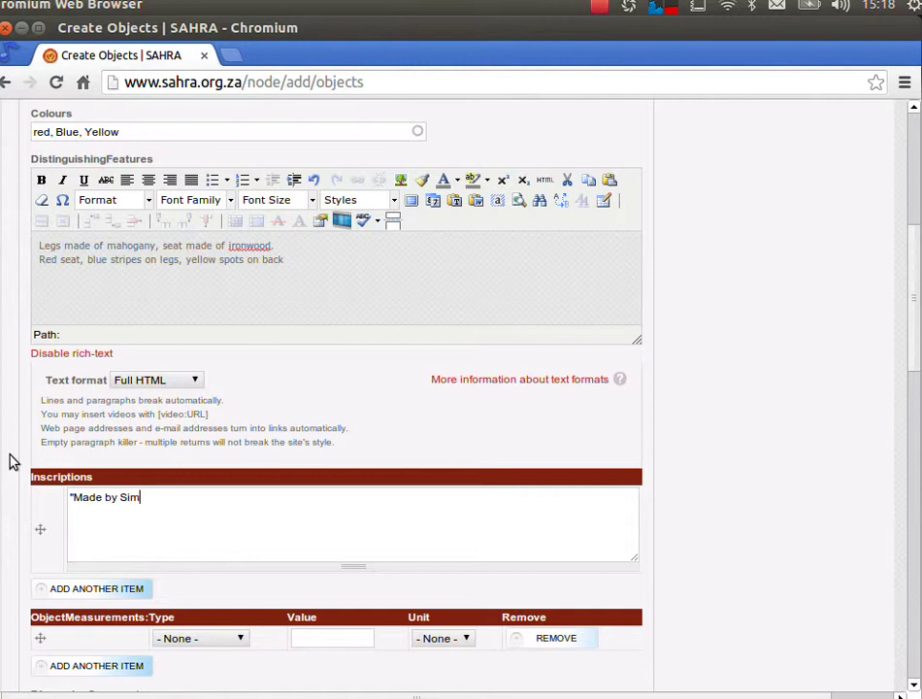
pyautogui.write('phiwe"')
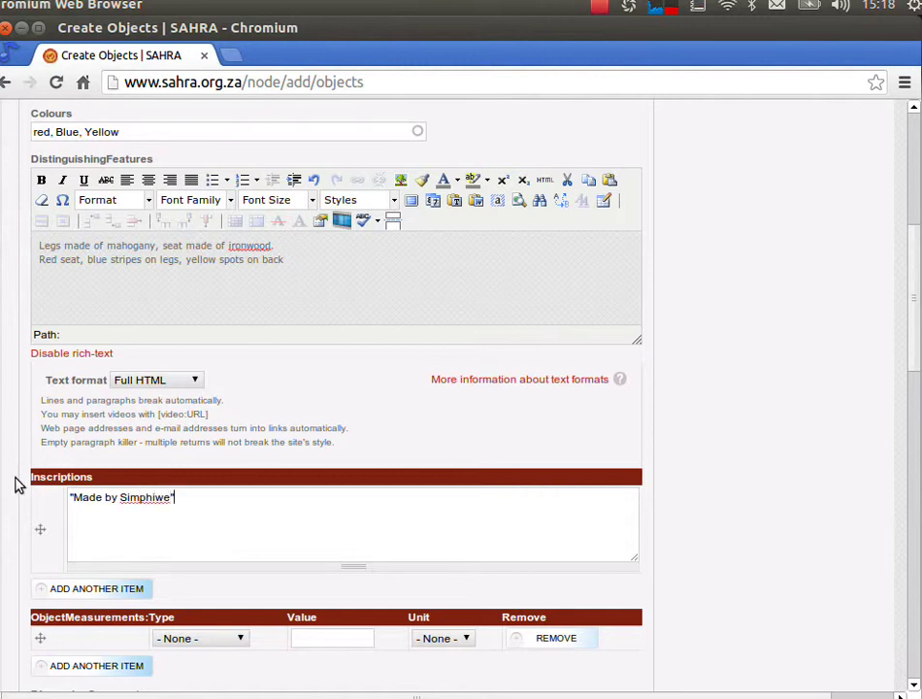
pyautogui.scroll(-5, 14, 483)
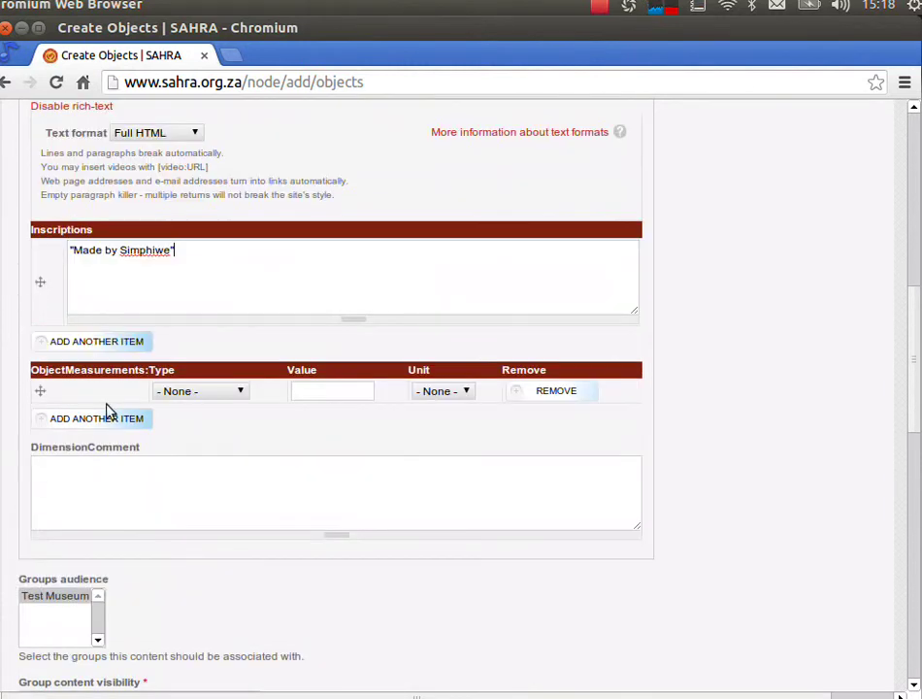
# Step: Add a Height measurement of 300 cm
pyautogui.click(185, 396)
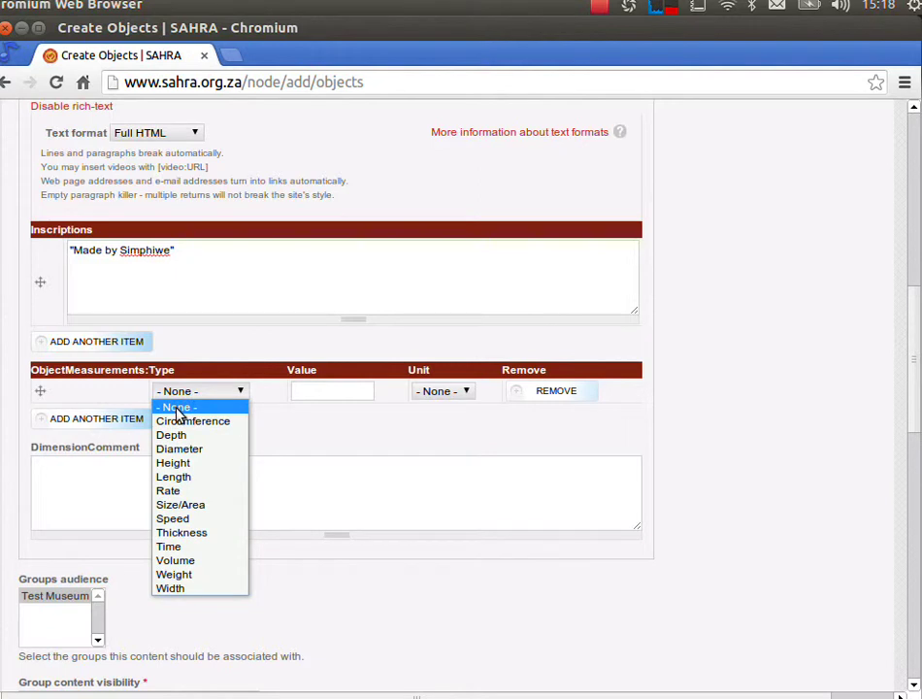
pyautogui.click(173, 463)
pyautogui.click(316, 391)
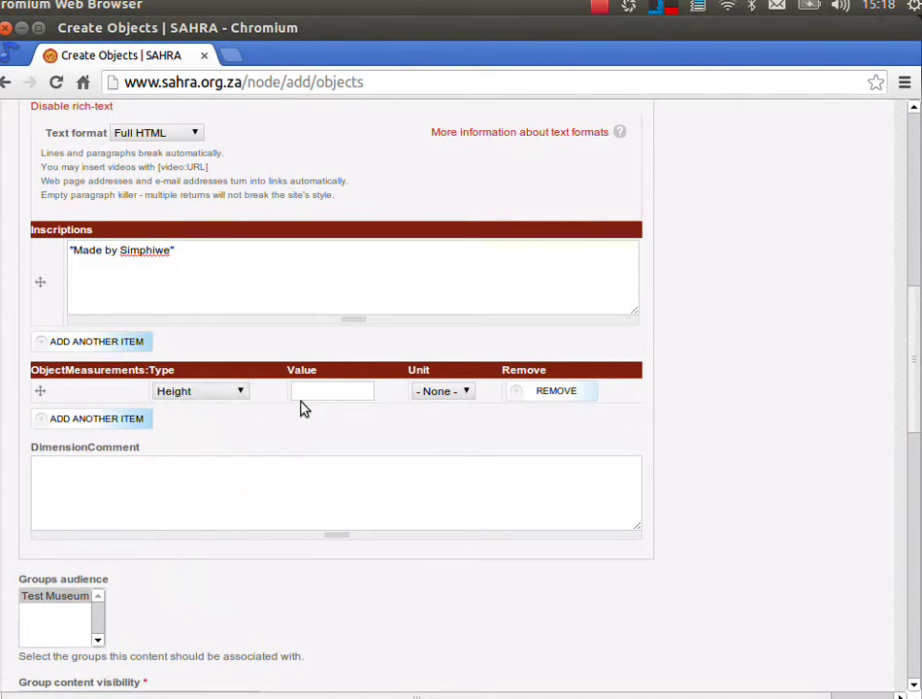
pyautogui.write('3')
pyautogui.click(425, 398)
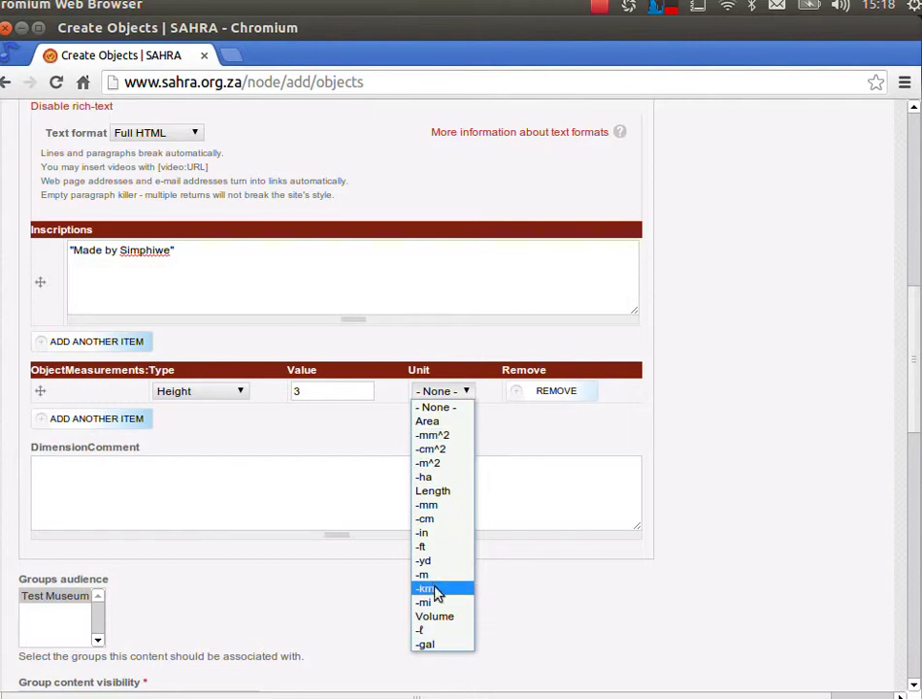
pyautogui.click(425, 518)
pyautogui.click(308, 393)
pyautogui.write('00')
# Step: Add a second measurement row with a Width of 200 cm
pyautogui.click(108, 419)
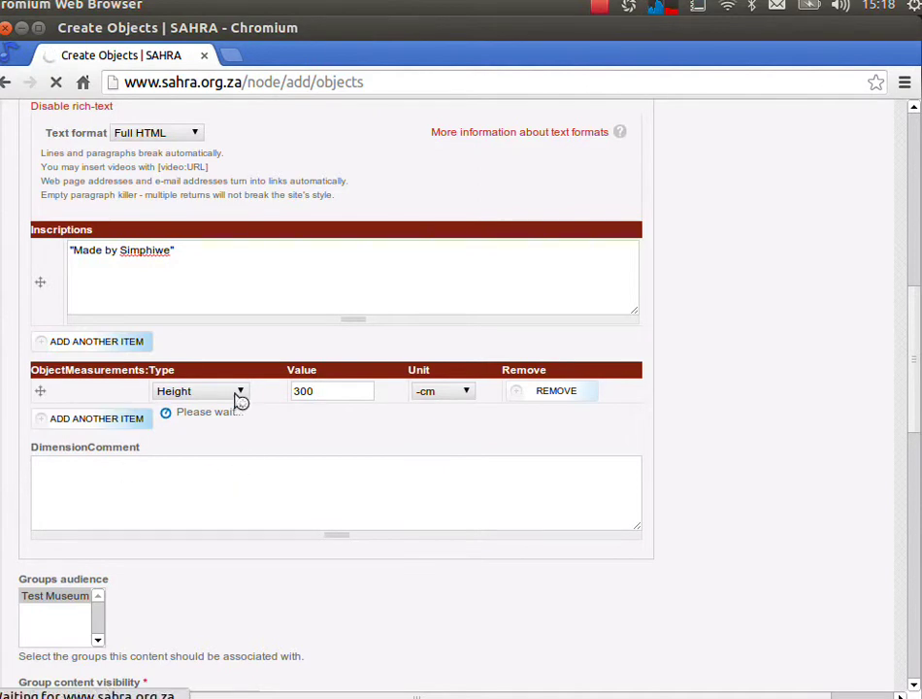
pyautogui.click(233, 437)
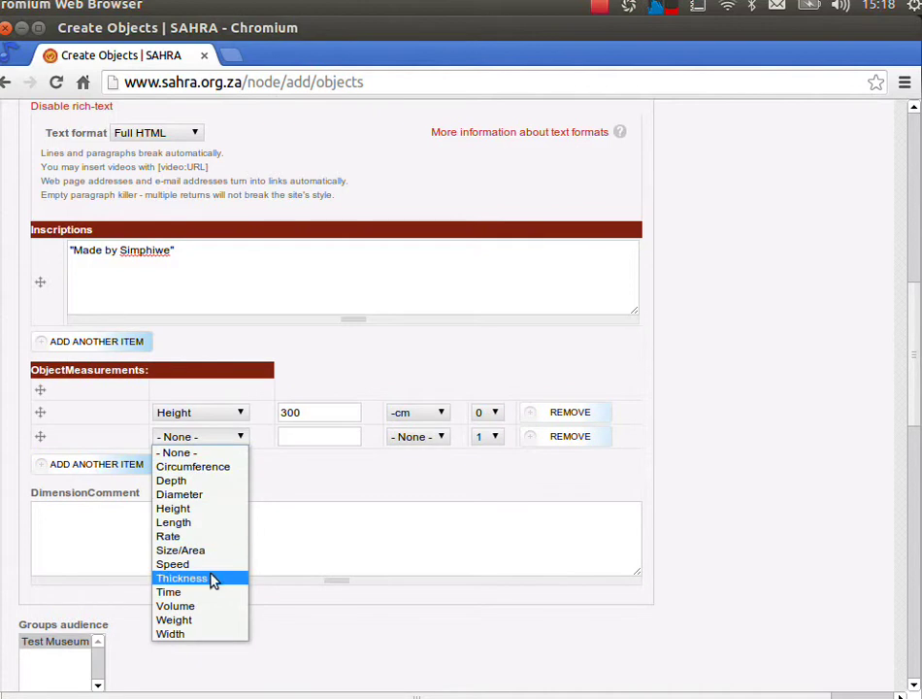
pyautogui.click(208, 633)
pyautogui.click(315, 439)
pyautogui.write('200')
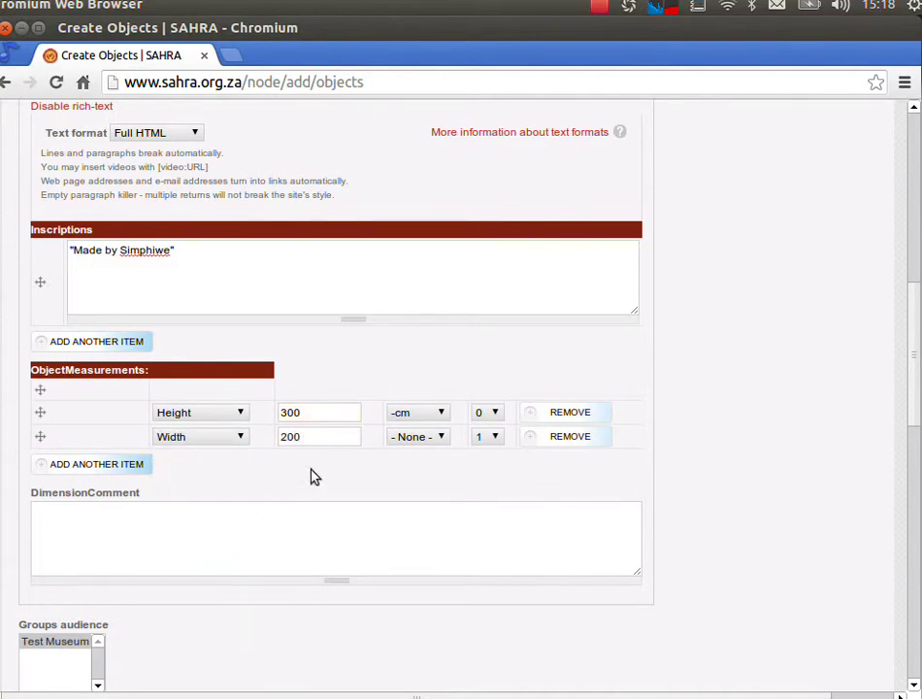
pyautogui.click(425, 437)
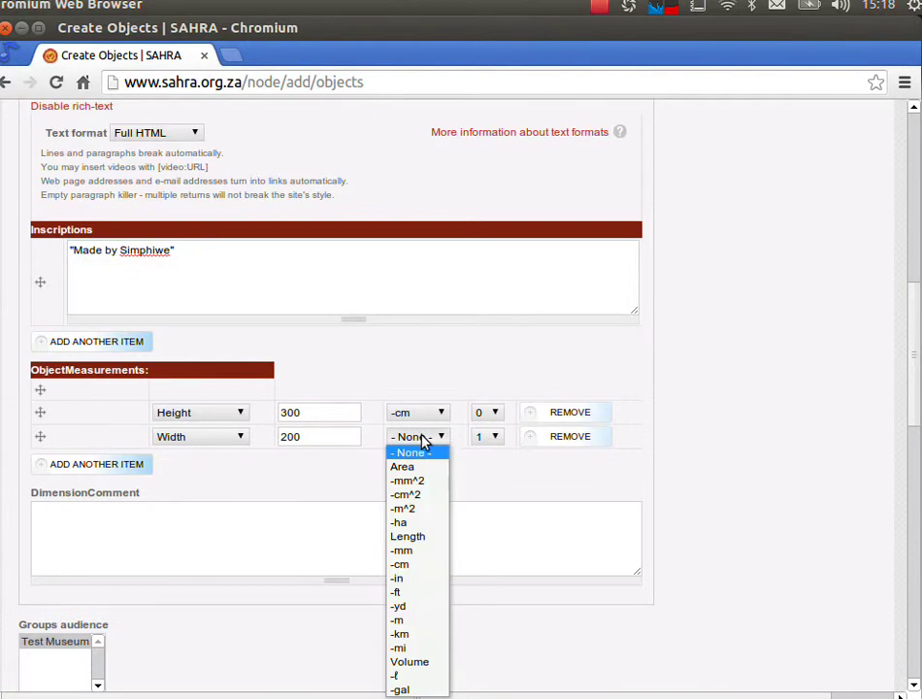
pyautogui.click(403, 565)
pyautogui.click(76, 506)
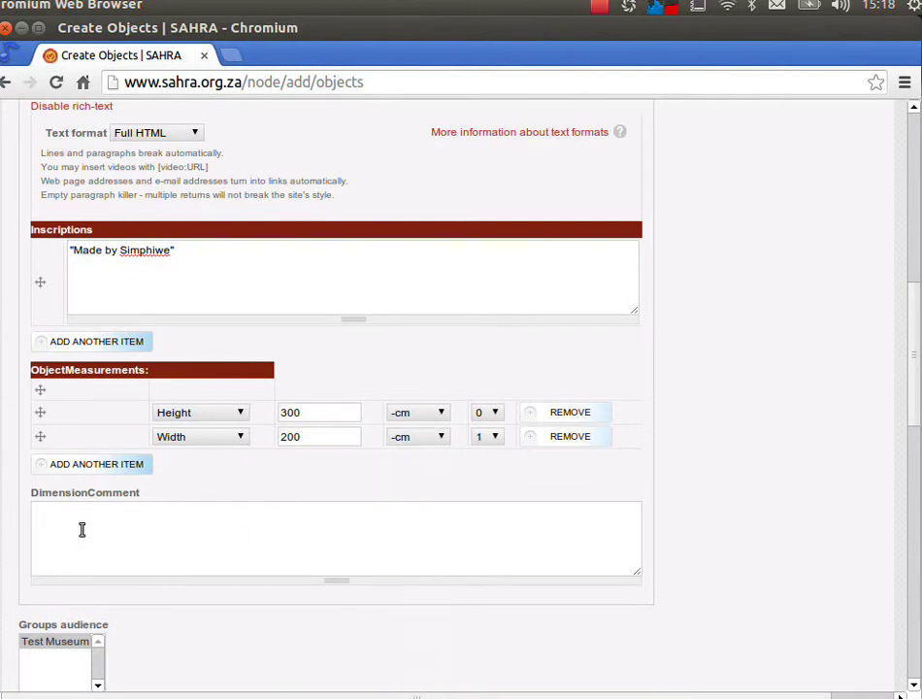
pyautogui.scroll(-1, 177, 535)
pyautogui.scroll(-4, 178, 526)
pyautogui.scroll(3, 182, 397)
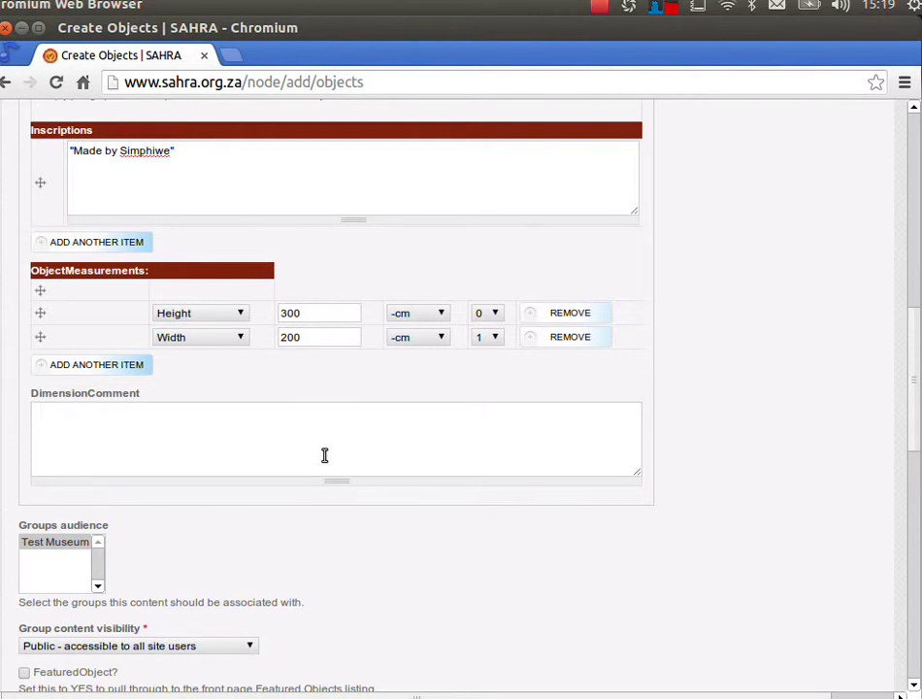
# Step: On the ObjectHistory tab, set the age dates to 1920 and 1930
pyautogui.scroll(-2, 325, 455)
pyautogui.scroll(15, 340, 448)
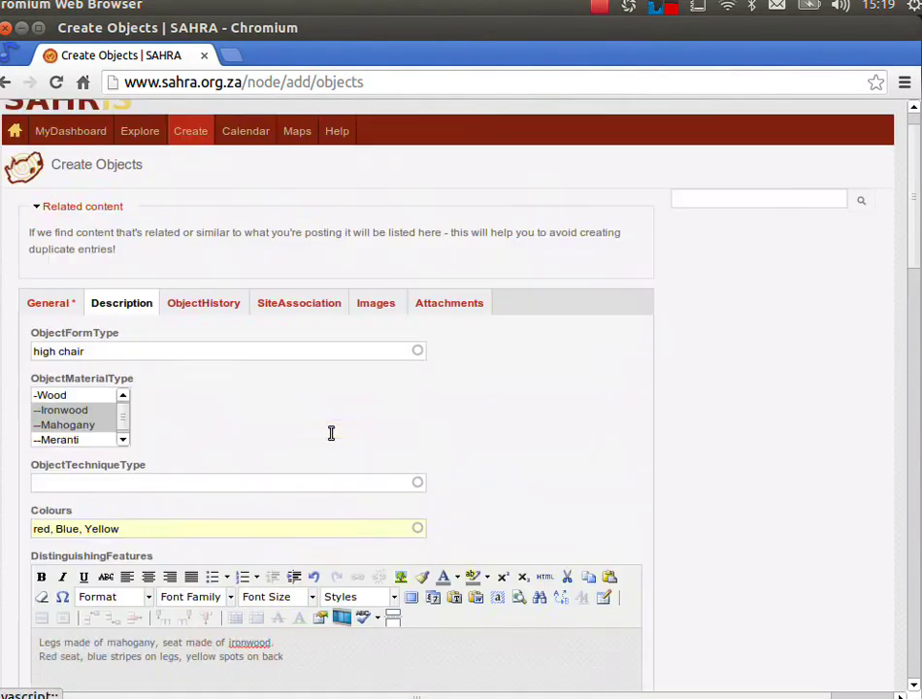
pyautogui.click(192, 355)
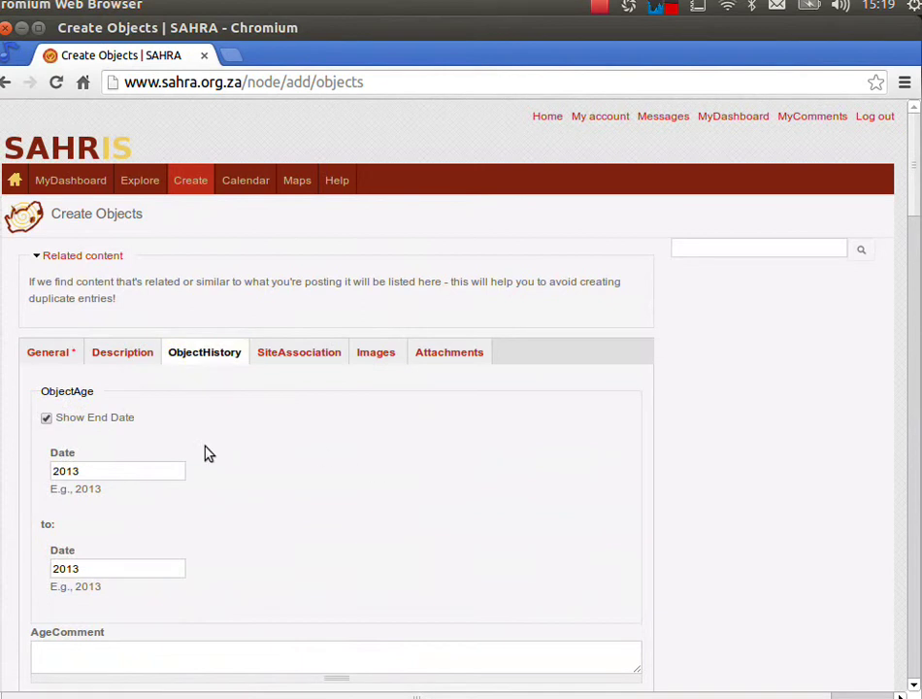
pyautogui.scroll(-3, 96, 314)
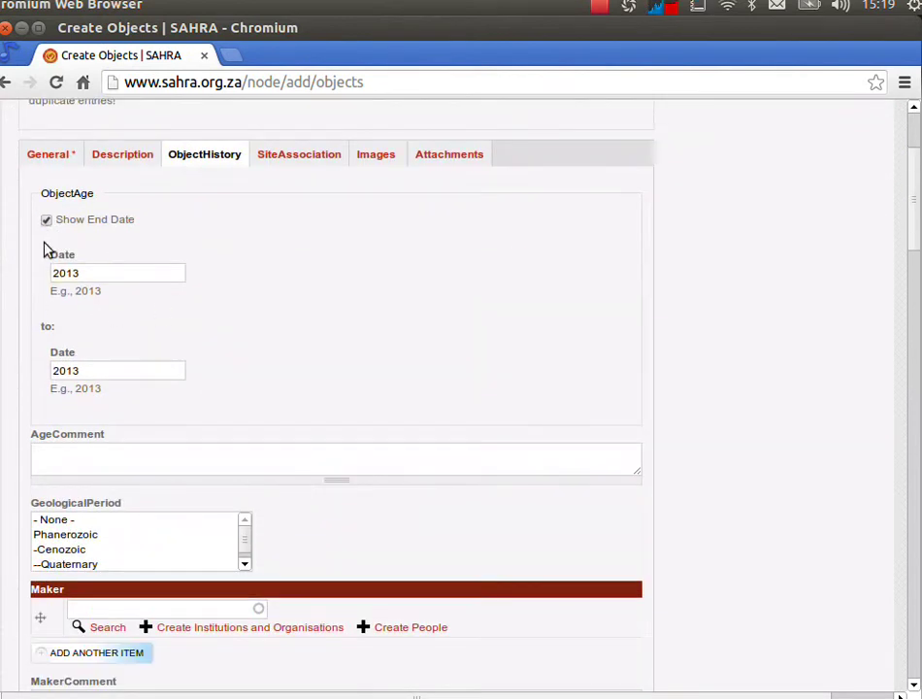
pyautogui.moveTo(96, 275); pyautogui.dragTo(15, 268)
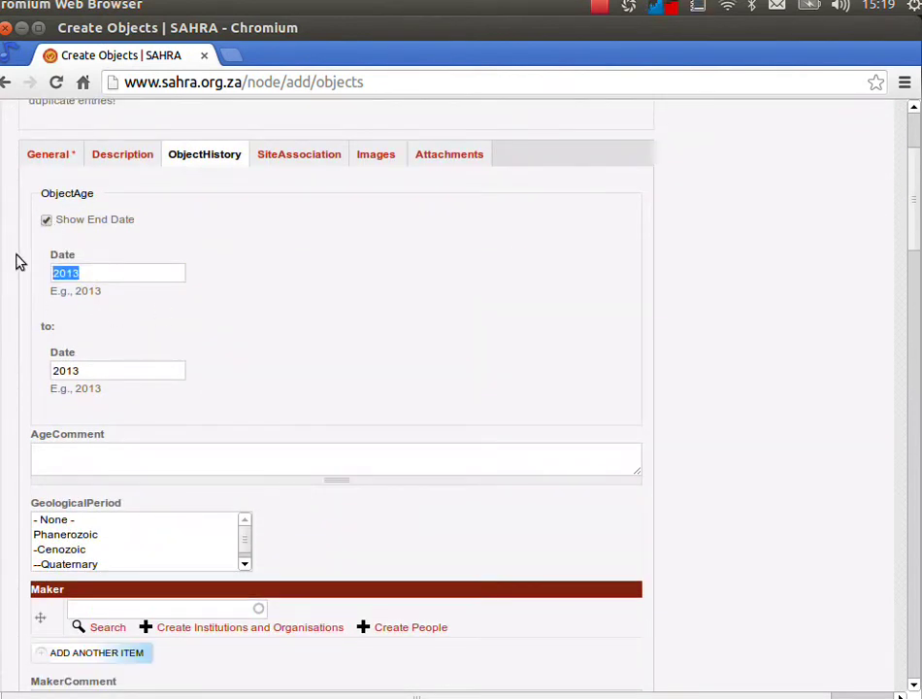
pyautogui.write('1920')
pyautogui.moveTo(91, 369); pyautogui.dragTo(41, 373)
pyautogui.write('1930')
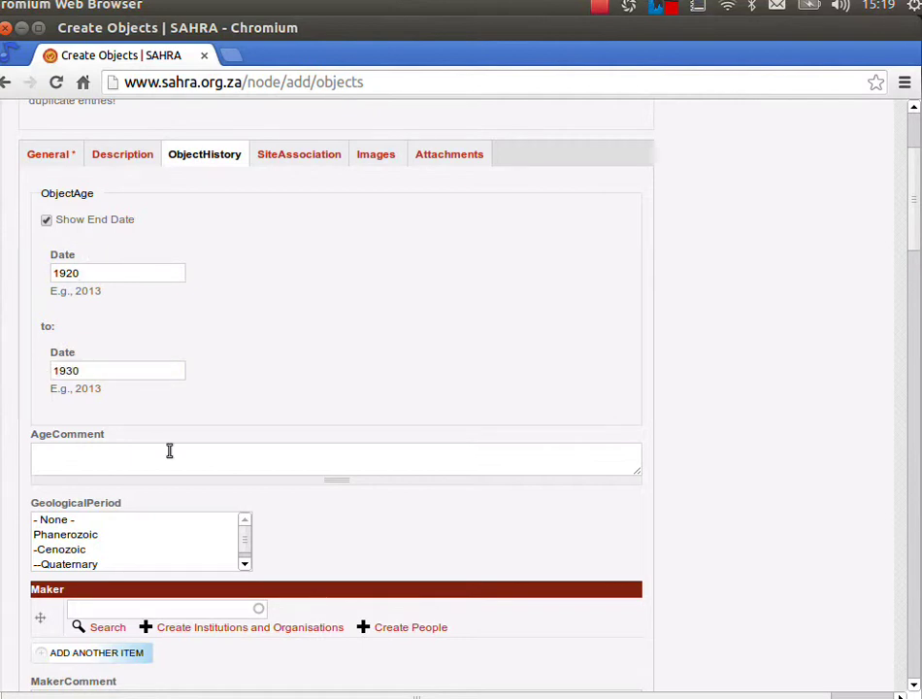
# Step: Keep Show End Date enabled for the 1920–1930 age range
pyautogui.click(47, 221)
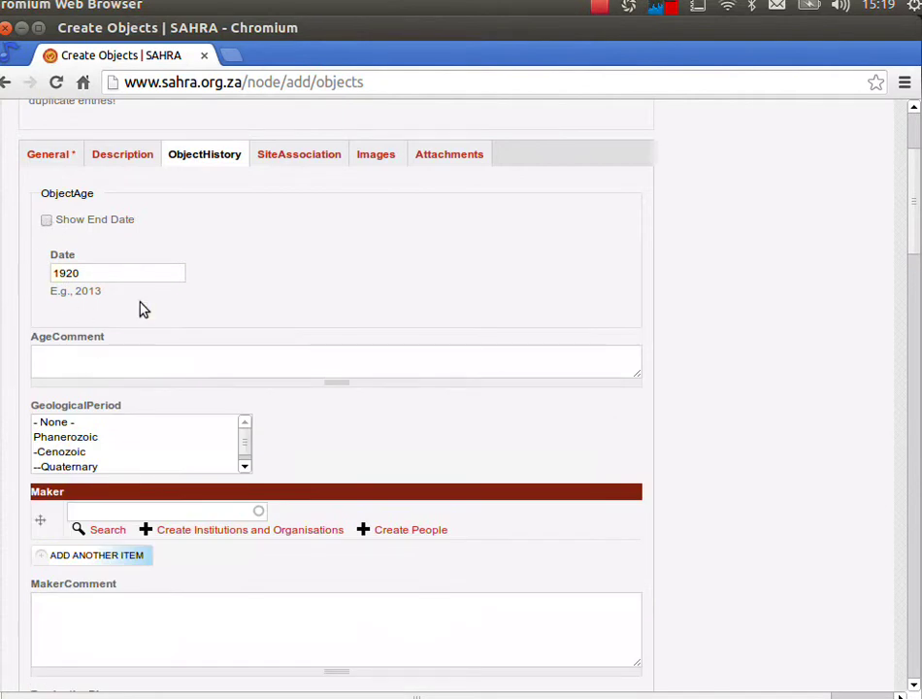
pyautogui.click(87, 273)
pyautogui.click(47, 221)
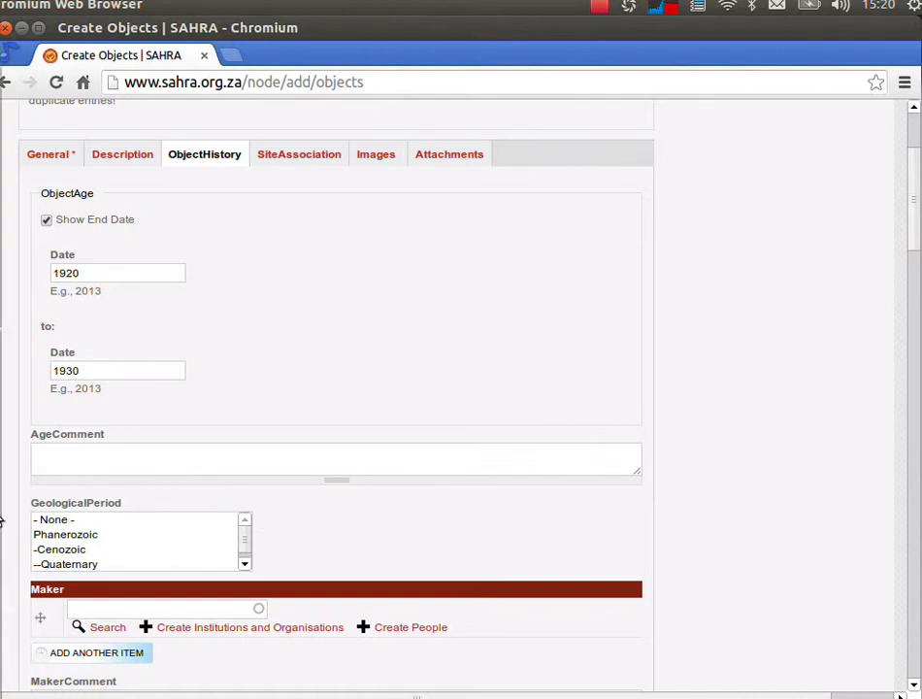
pyautogui.moveTo(7, 513)
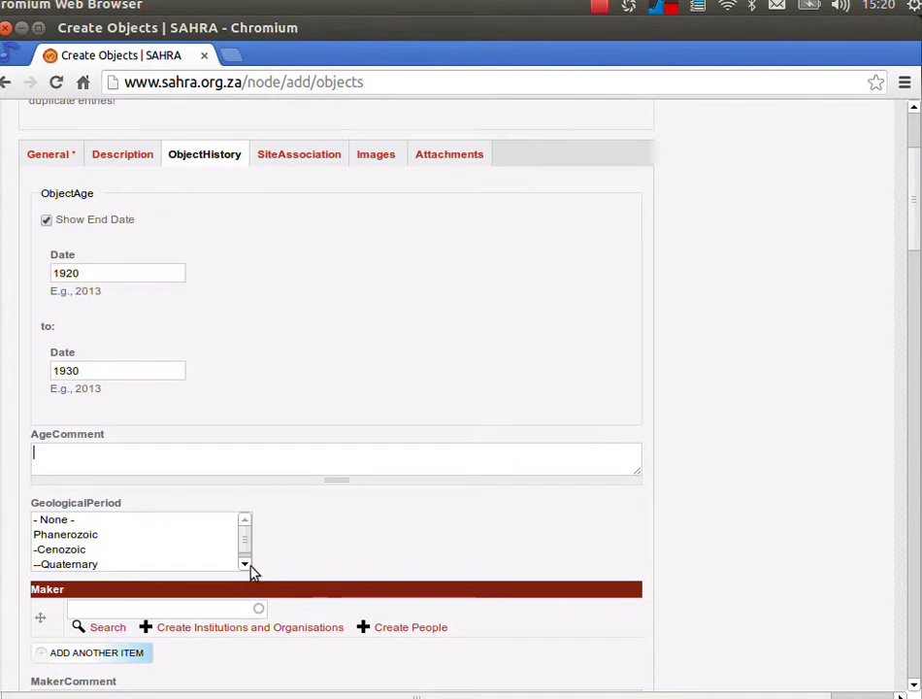
pyautogui.moveTo(249, 573); pyautogui.dragTo(245, 568)
pyautogui.scroll(5, 217, 539)
pyautogui.scroll(-2, 389, 515)
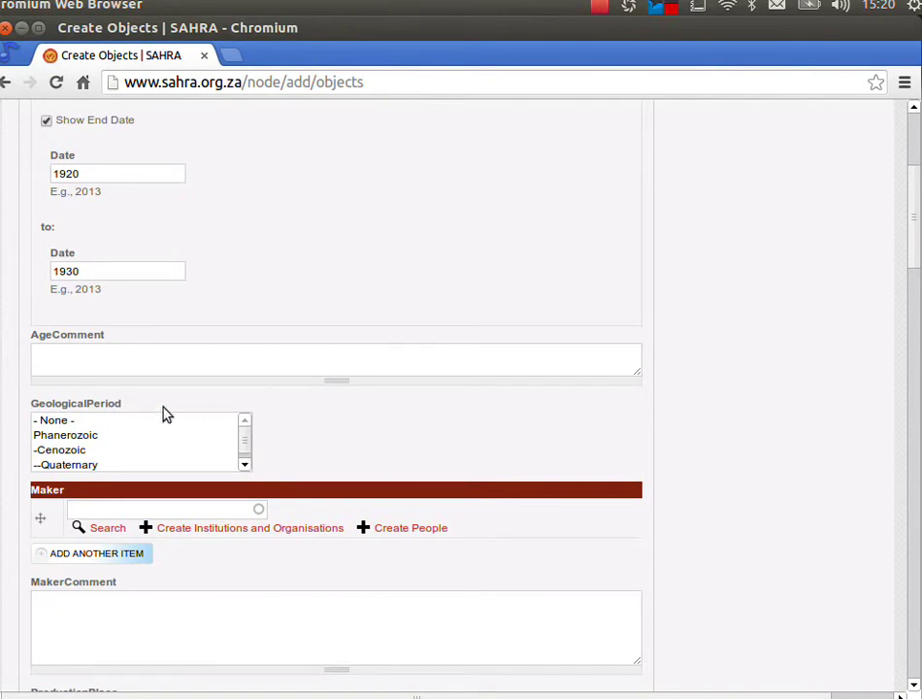
pyautogui.click(134, 369)
# Step: Link the Maker field to the matching existing person record
pyautogui.click(90, 509)
pyautogui.scroll(-5, 68, 483)
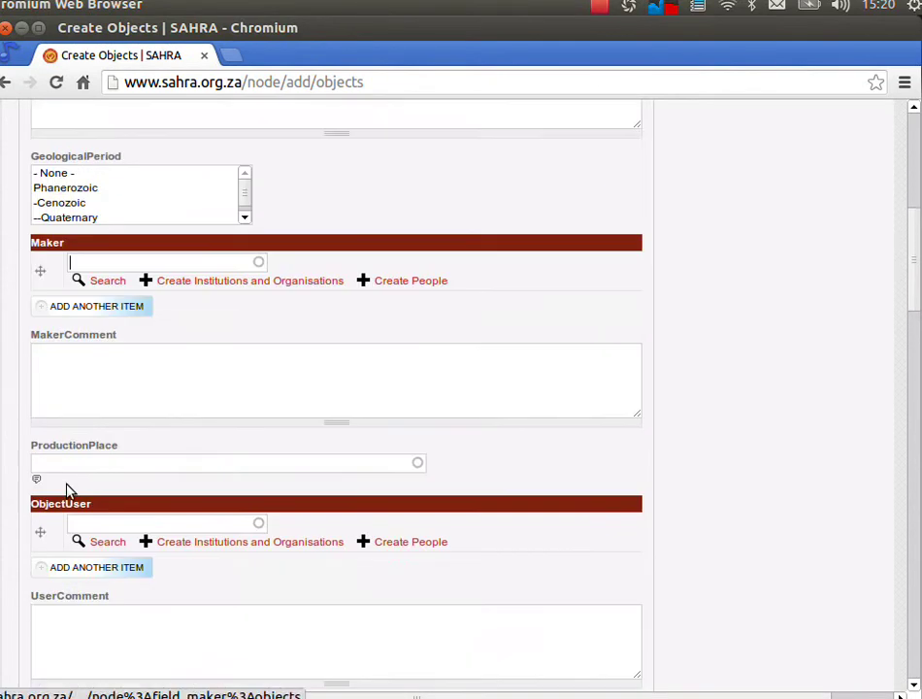
pyautogui.scroll(1, 68, 483)
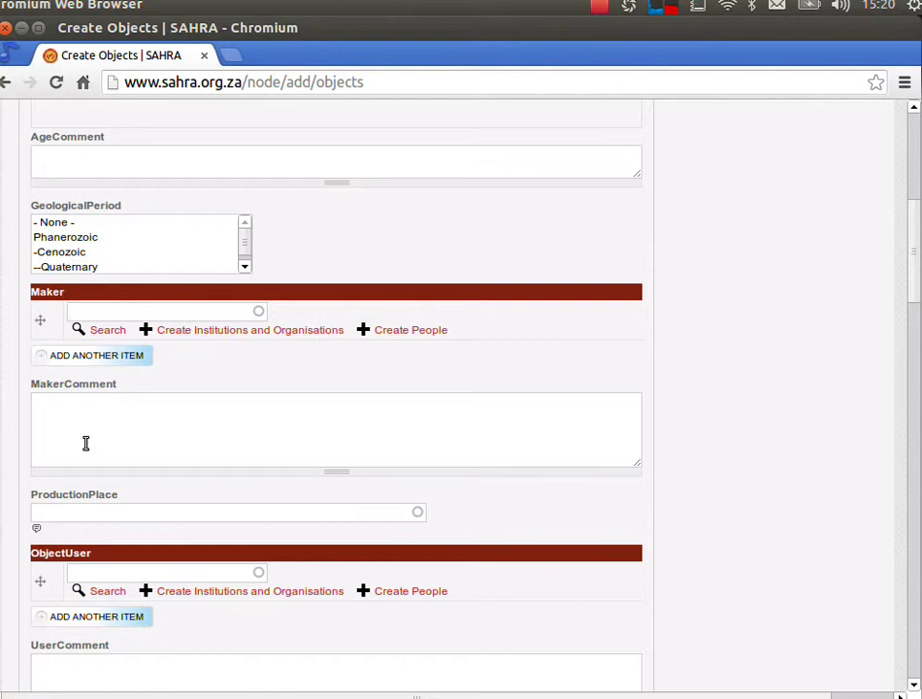
pyautogui.write('Ford')
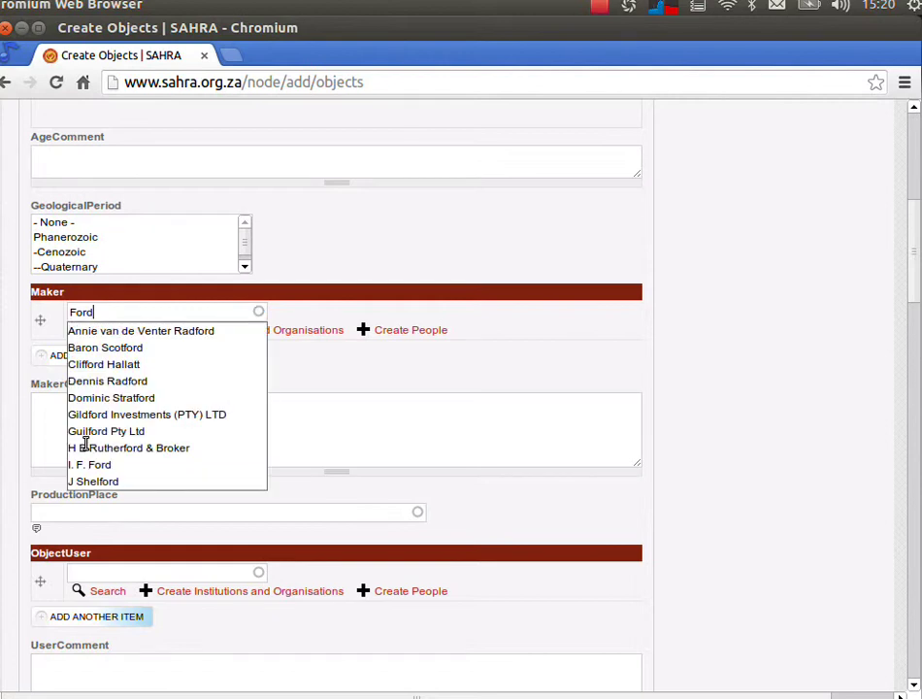
pyautogui.press('BackSpace')
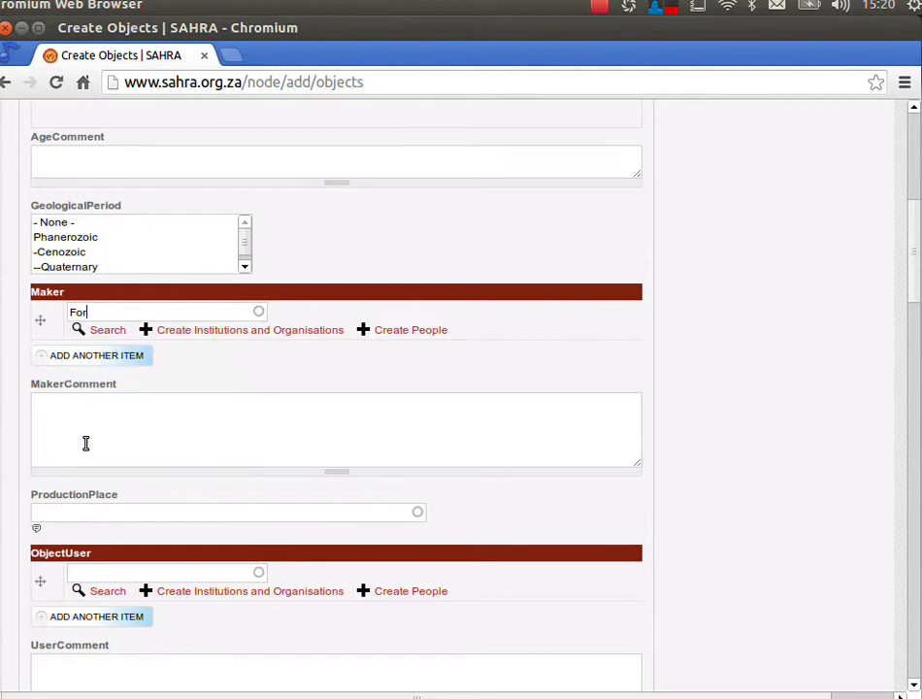
pyautogui.press('BackSpace')
pyautogui.press('BackSpace')
pyautogui.press('BackSpace')
pyautogui.write('Nicholas w')
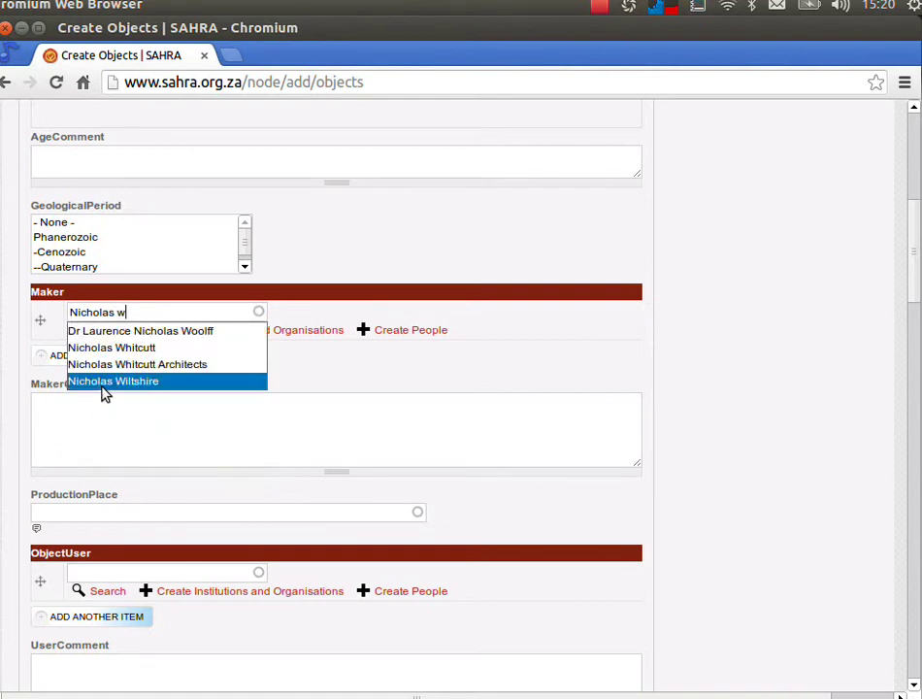
pyautogui.click(103, 381)
# Step: Write a maker comment saying the maker made the legs and an unknown supplier the rest
pyautogui.click(44, 413)
pyautogui.write('Nic')
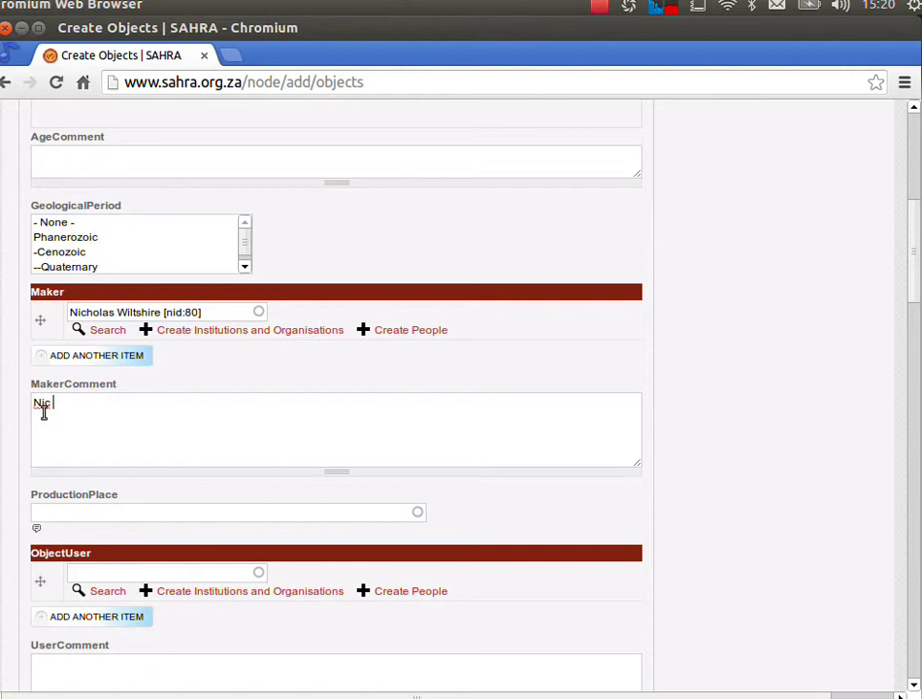
pyautogui.write(' made the legs, ')
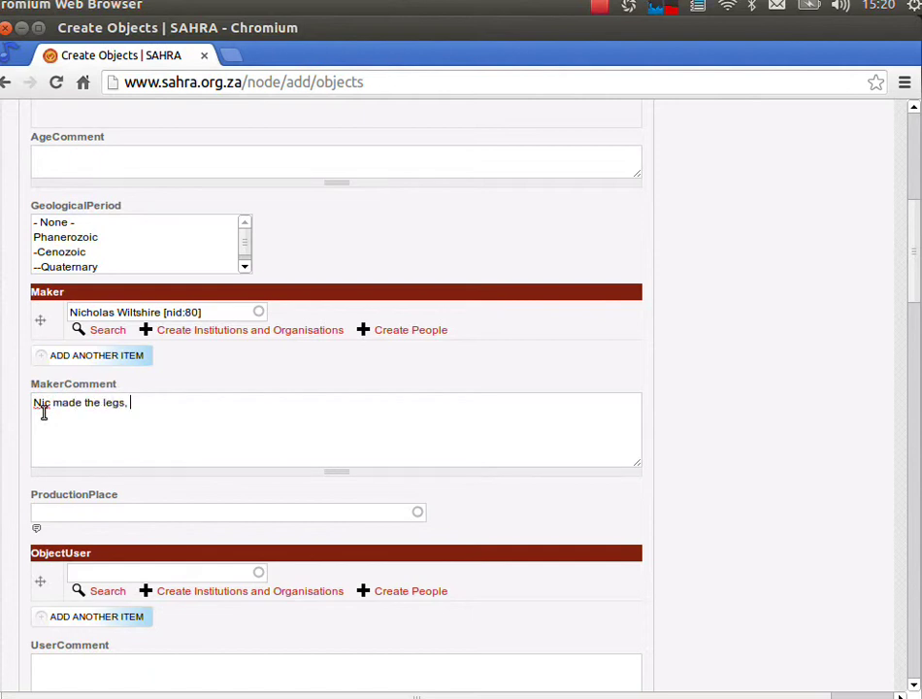
pyautogui.write('the')
pyautogui.write('rest was manu')
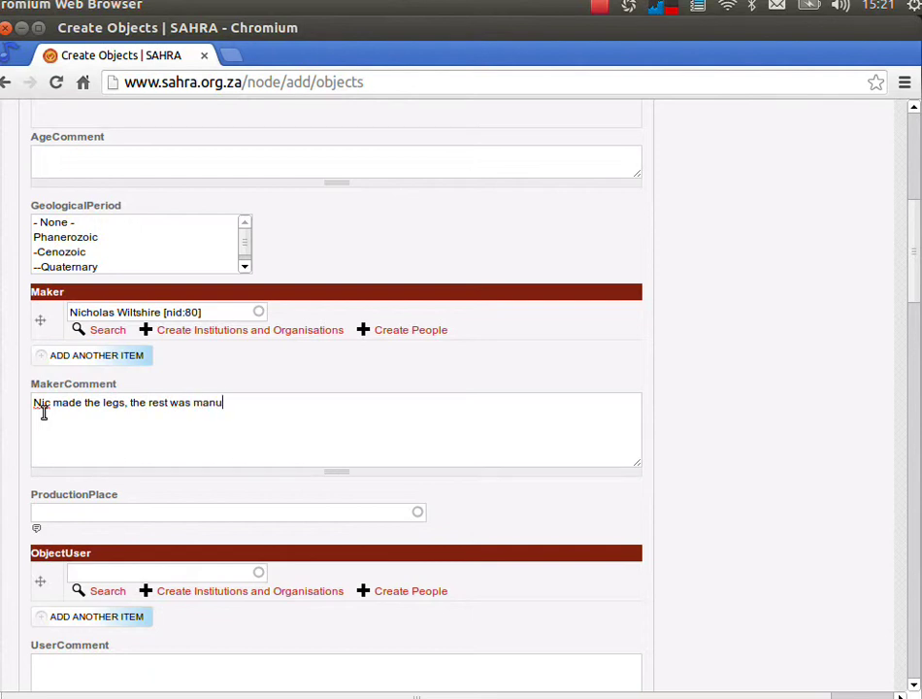
pyautogui.write('factured by an u')
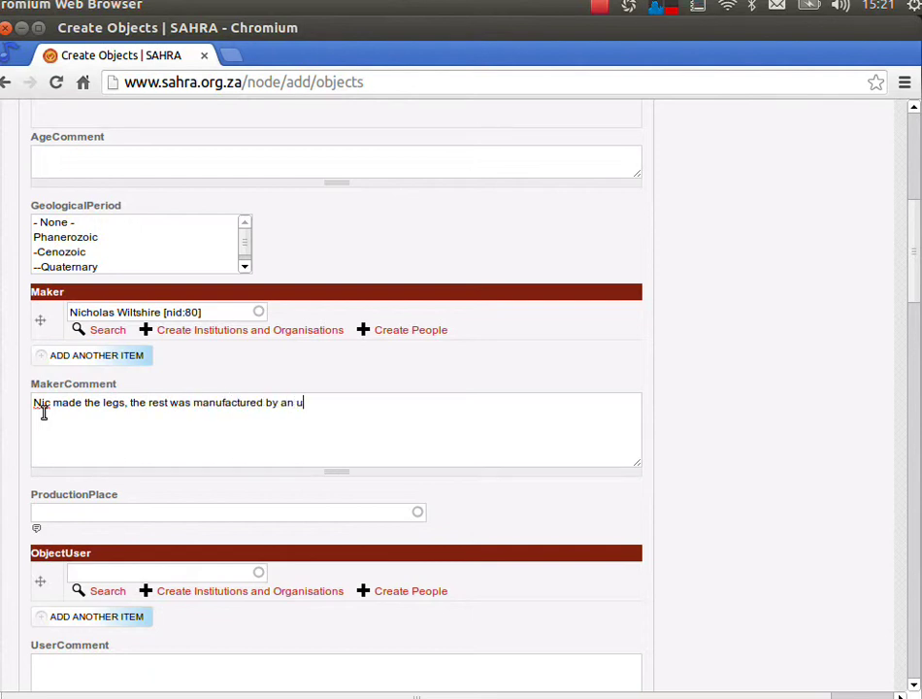
pyautogui.write('nknown supplier')
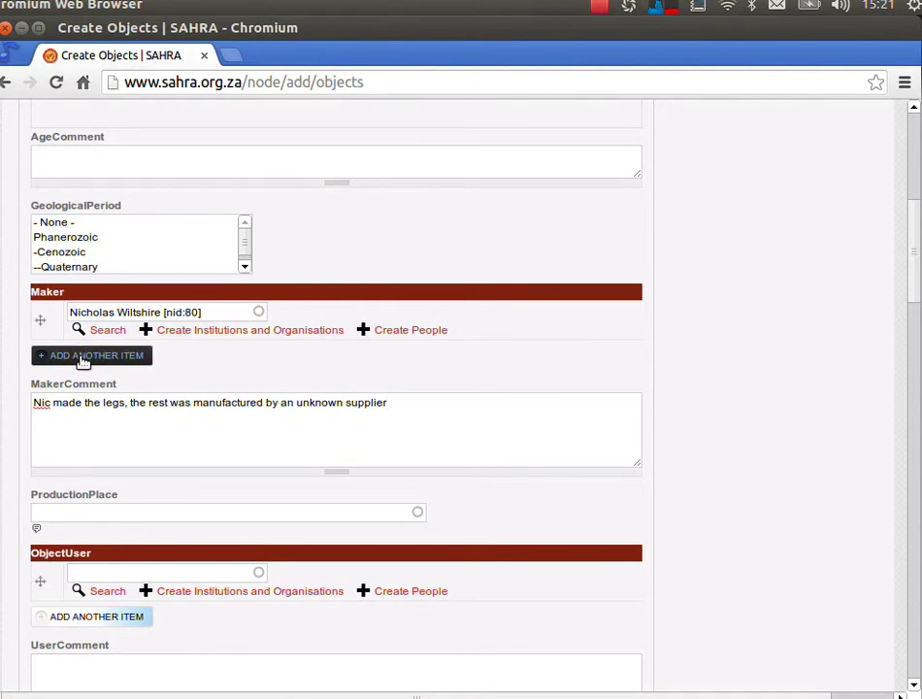
# Step: Enter Durban as the ProductionPlace, accepting the suggested match
pyautogui.click(65, 514)
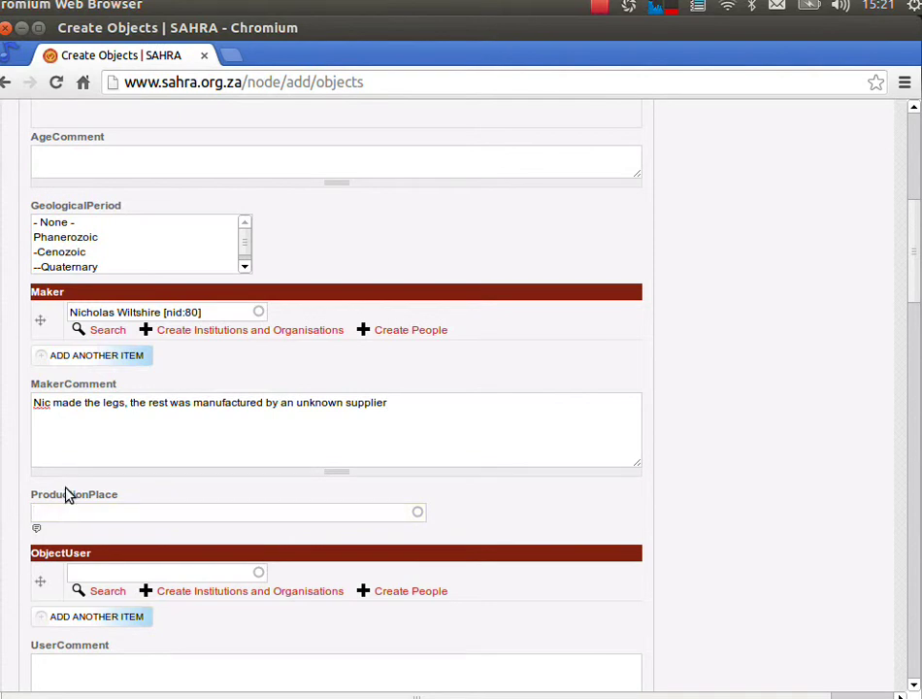
pyautogui.write('Durban')
pyautogui.click(60, 532)
# Step: Visit the ObjectUser and UserComment fields, leave both empty, and scroll further down the form
pyautogui.scroll(-3, 156, 513)
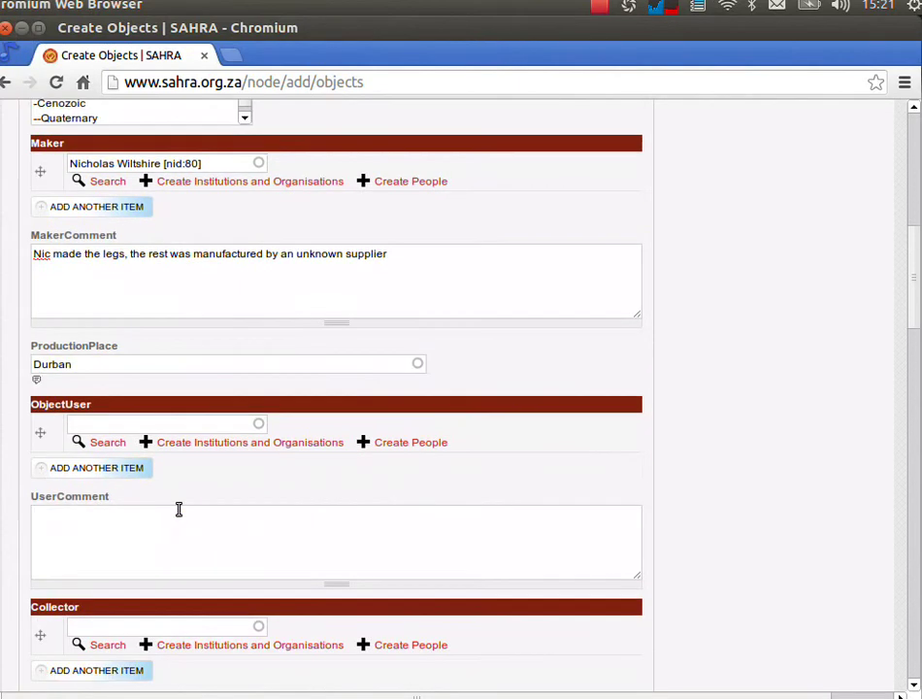
pyautogui.click(83, 425)
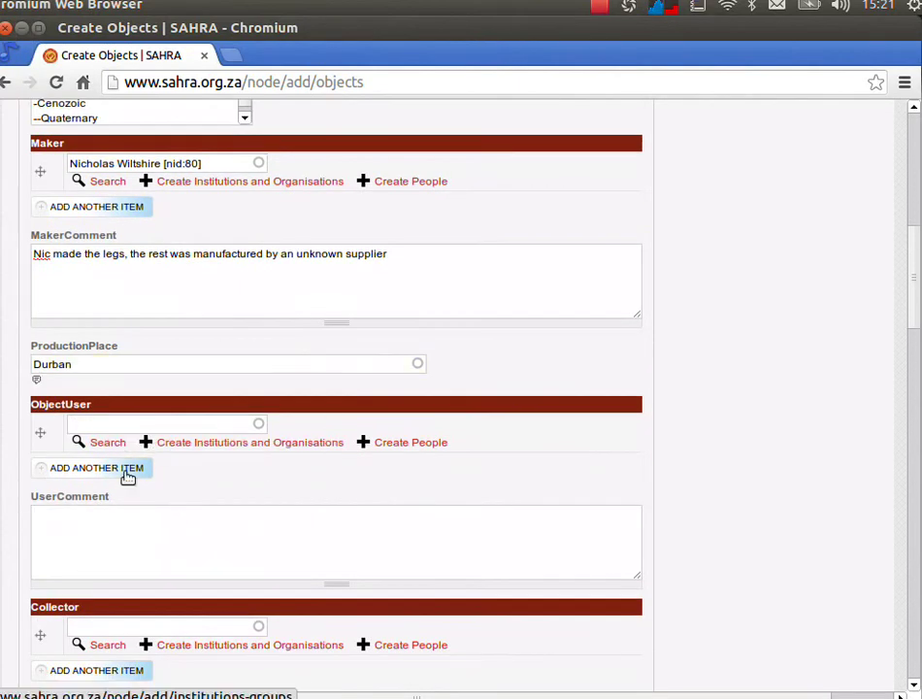
pyautogui.click(108, 541)
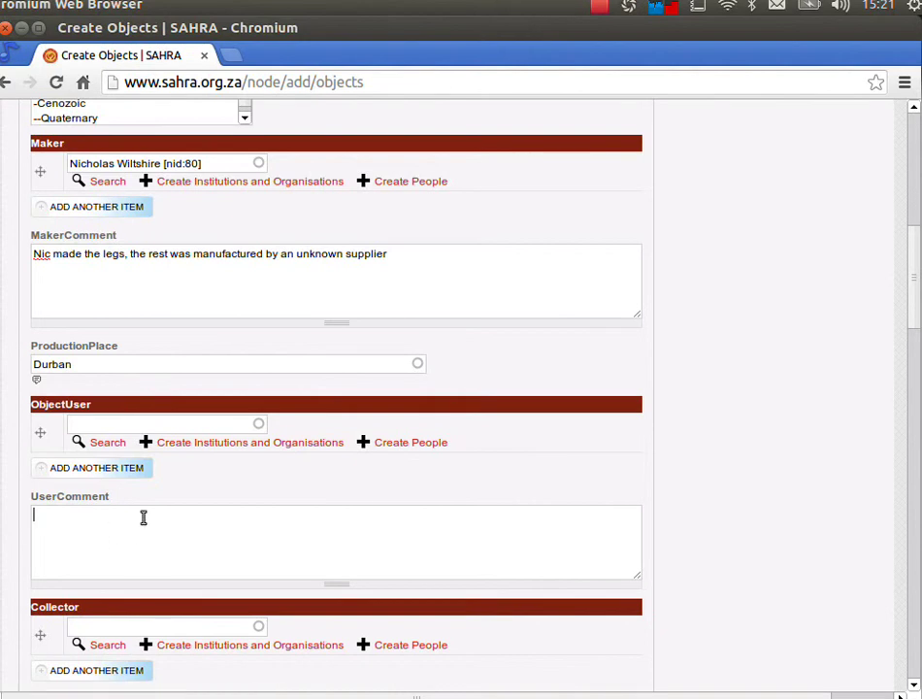
pyautogui.scroll(-4, 152, 510)
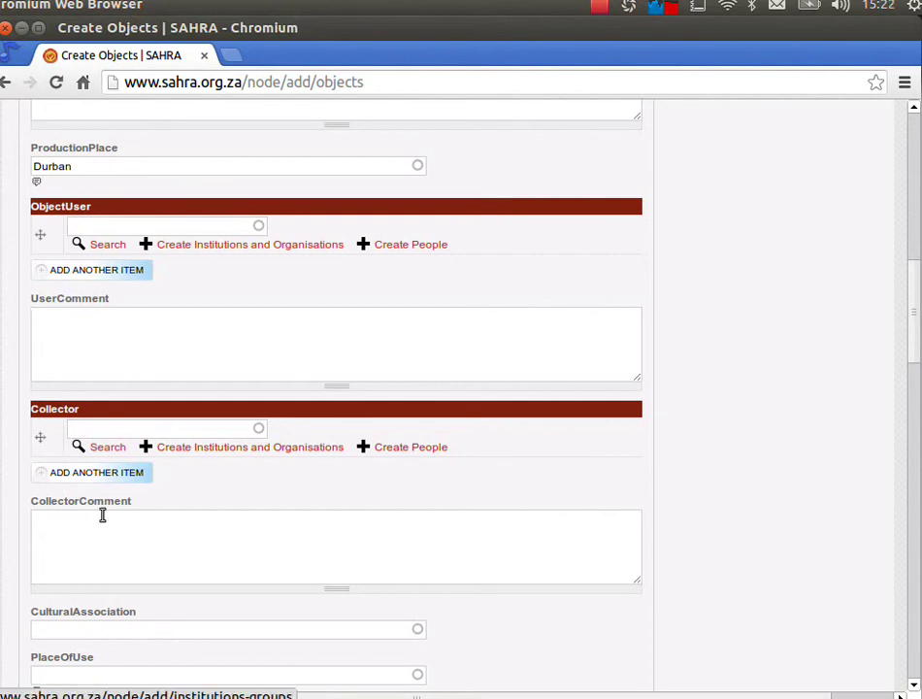
pyautogui.scroll(-3, 165, 518)
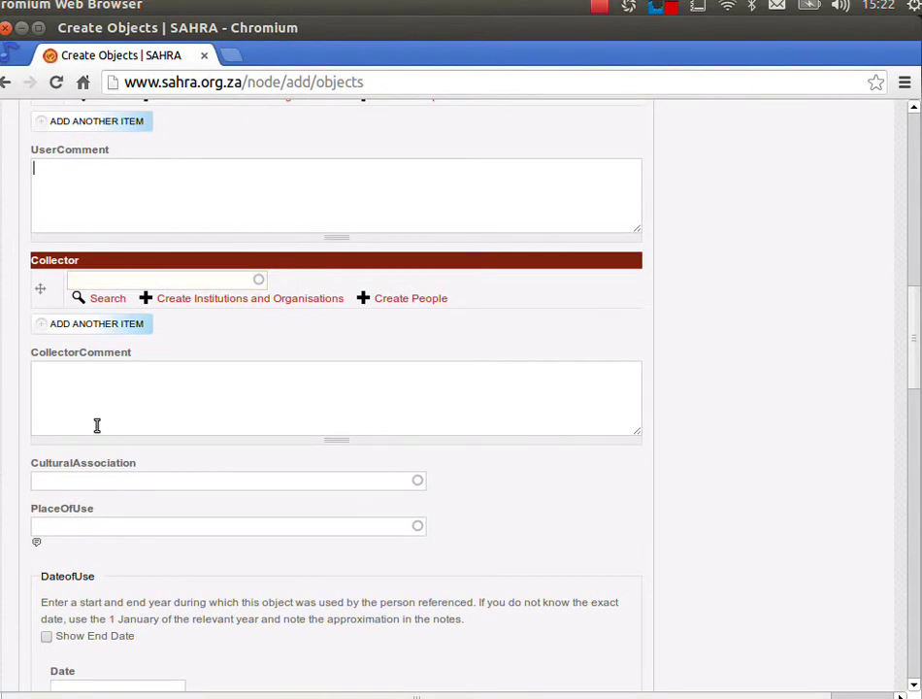
# Step: Try Zulu, Soth and Pedi in the CulturalAssociation field, discarding each entry
pyautogui.click(108, 478)
pyautogui.write('Zulu')
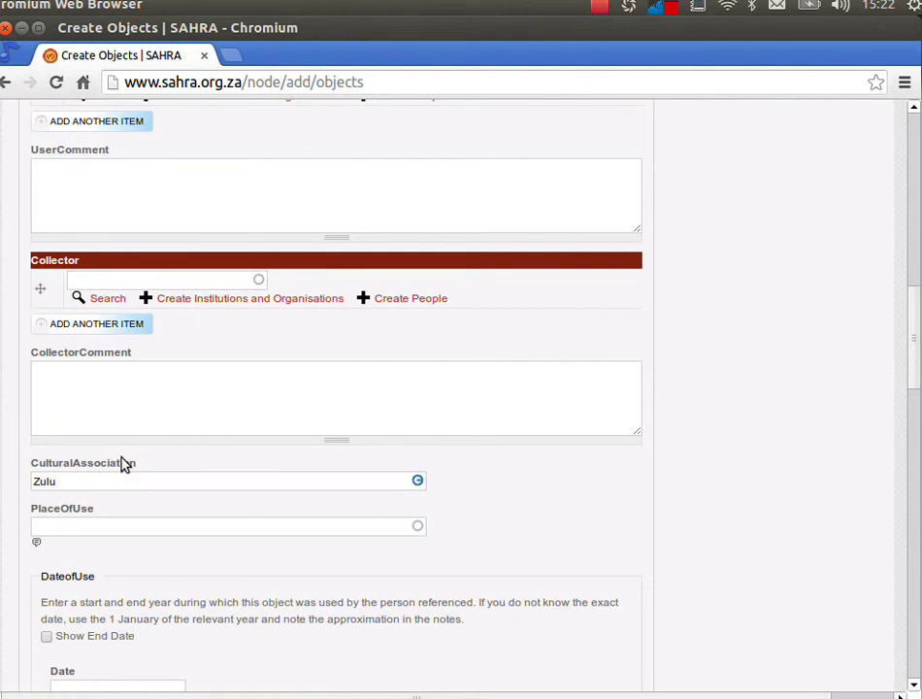
pyautogui.press('BackSpace')
pyautogui.press('BackSpace')
pyautogui.press('BackSpace')
pyautogui.press('BackSpace')
pyautogui.write('Soth')
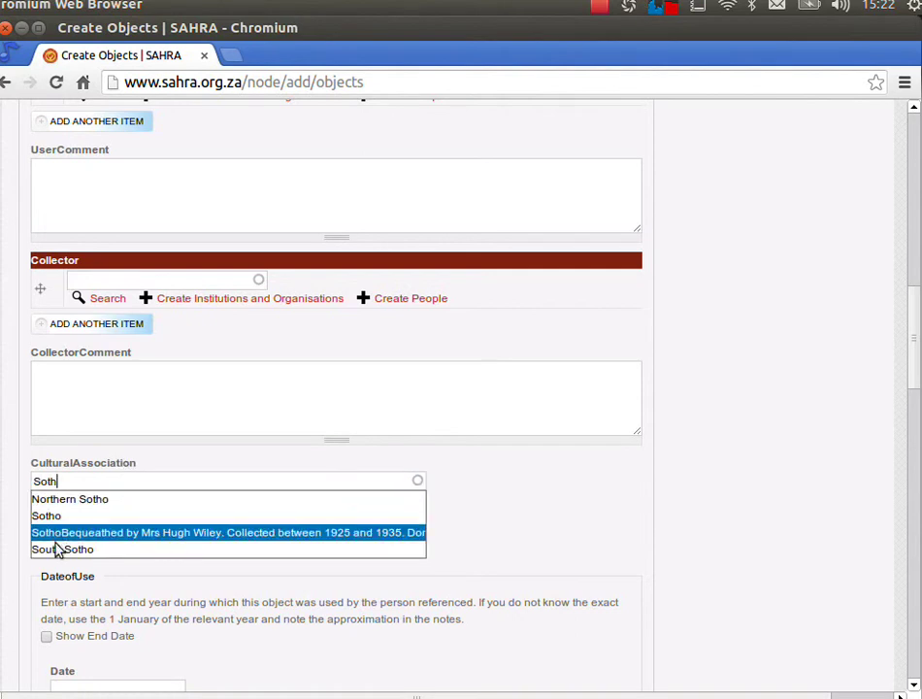
pyautogui.moveTo(91, 482); pyautogui.dragTo(8, 487)
pyautogui.write('P')
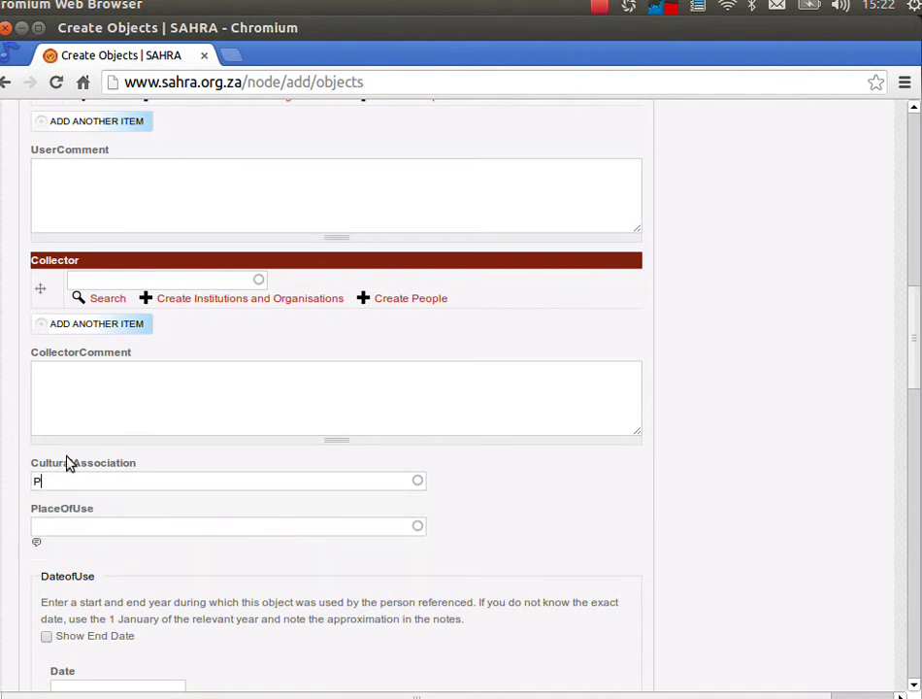
pyautogui.write('edi')
pyautogui.press('BackSpace')
pyautogui.press('BackSpace')
pyautogui.press('BackSpace')
pyautogui.press('BackSpace')
# Step: Pick Roman for CulturalAssociation, then delete it and enter Inuit instead
pyautogui.write('Roman')
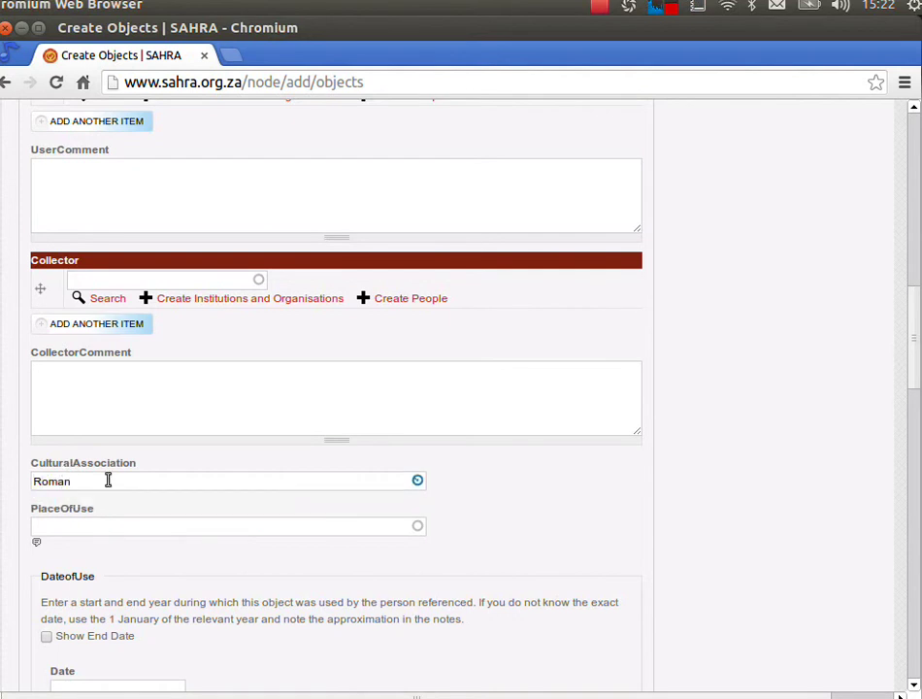
pyautogui.click(68, 500)
pyautogui.moveTo(76, 479); pyautogui.dragTo(8, 485)
pyautogui.press('BackSpace')
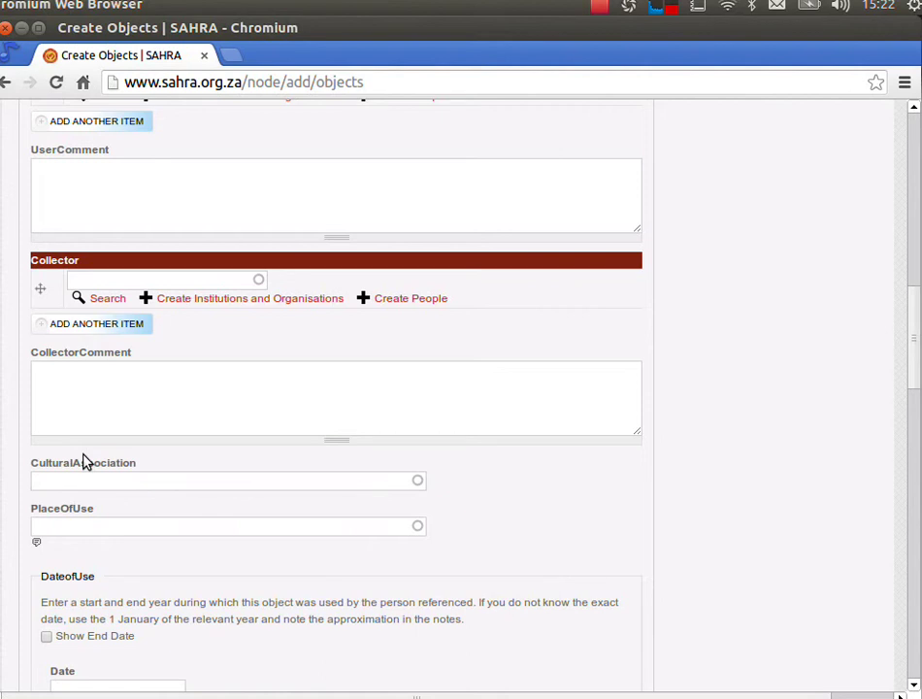
pyautogui.write('Inuit')
pyautogui.click(77, 521)
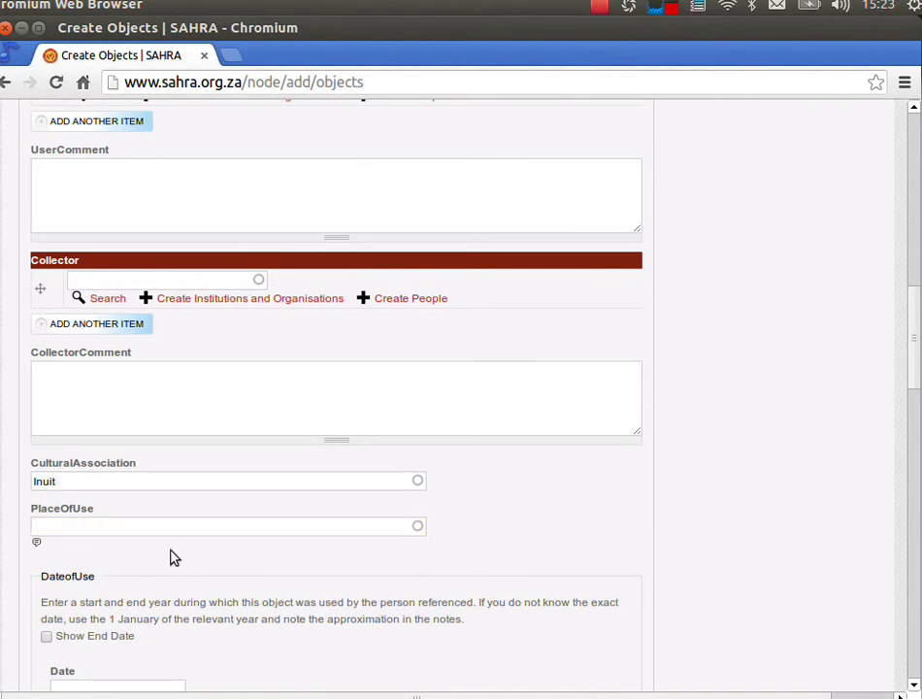
pyautogui.scroll(-2, 203, 597)
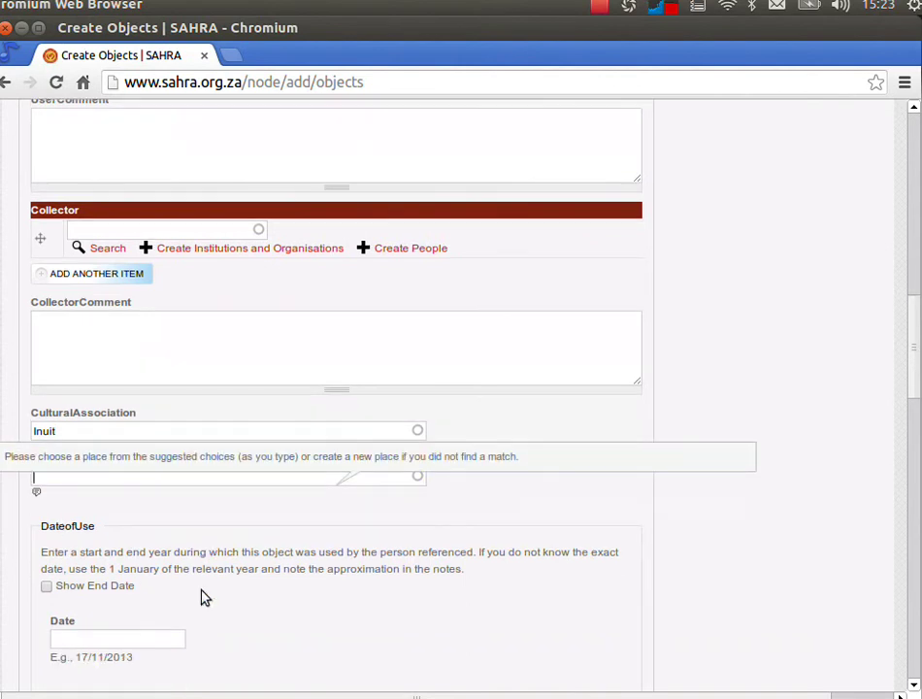
pyautogui.scroll(-3, 155, 486)
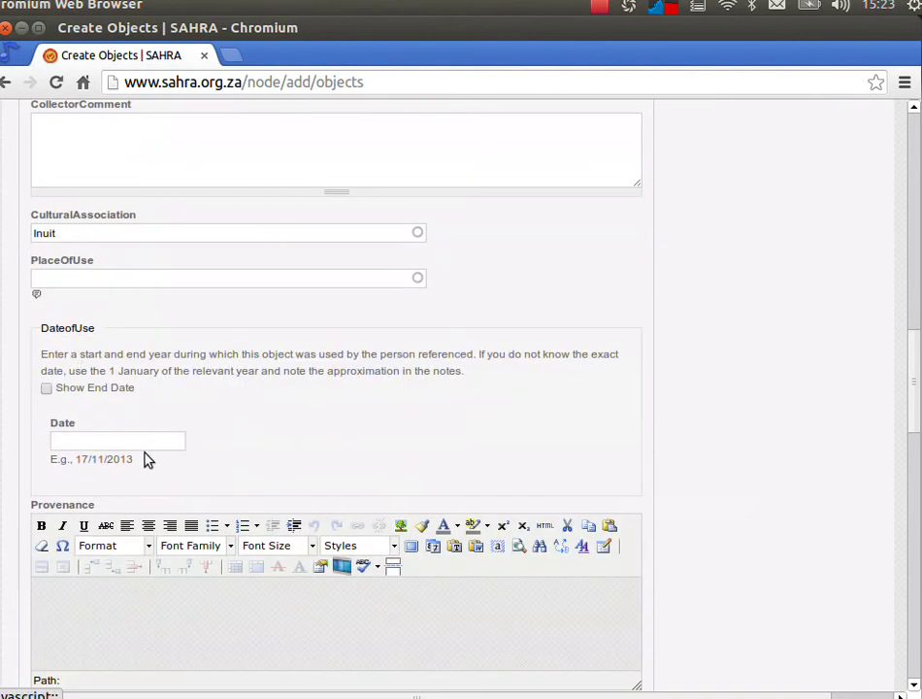
pyautogui.click(46, 389)
pyautogui.click(47, 389)
pyautogui.scroll(-5, 257, 413)
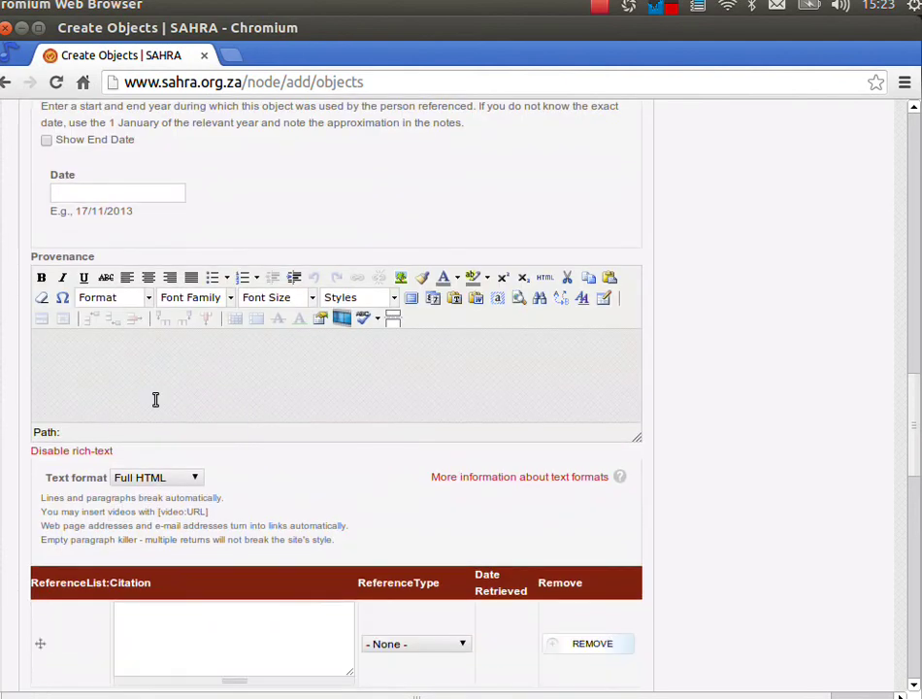
pyautogui.click(104, 349)
pyautogui.scroll(10, 156, 341)
pyautogui.scroll(1, 147, 316)
pyautogui.scroll(-9, 149, 178)
pyautogui.scroll(-3, 141, 354)
pyautogui.click(155, 385)
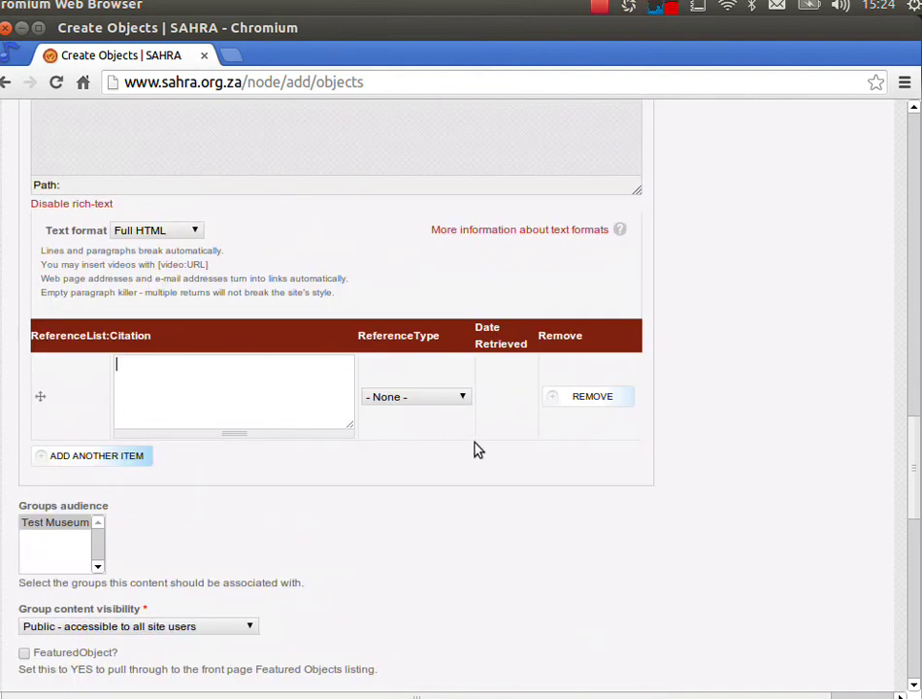
pyautogui.click(442, 398)
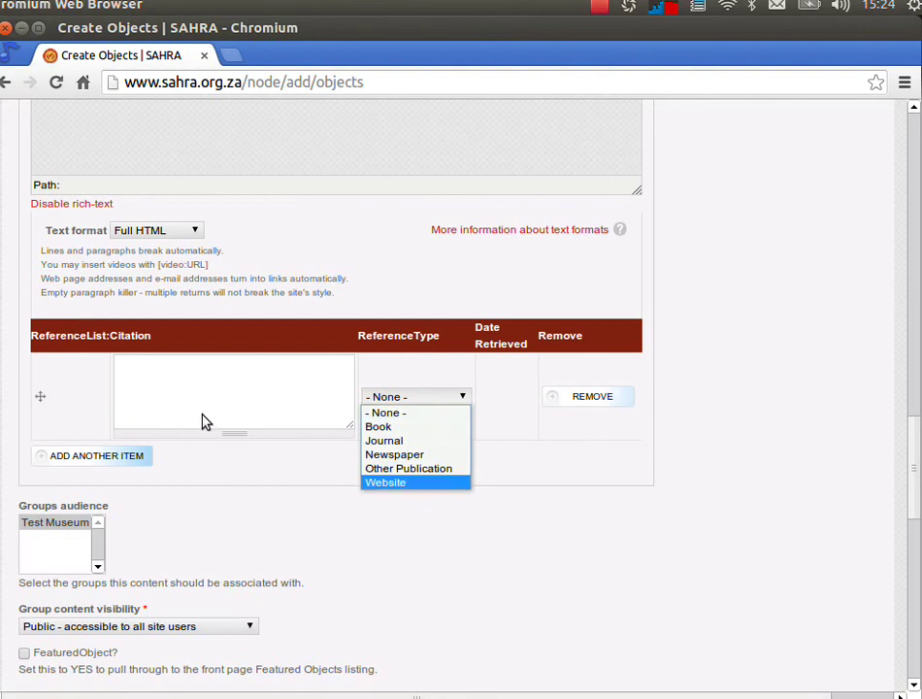
pyautogui.click(182, 386)
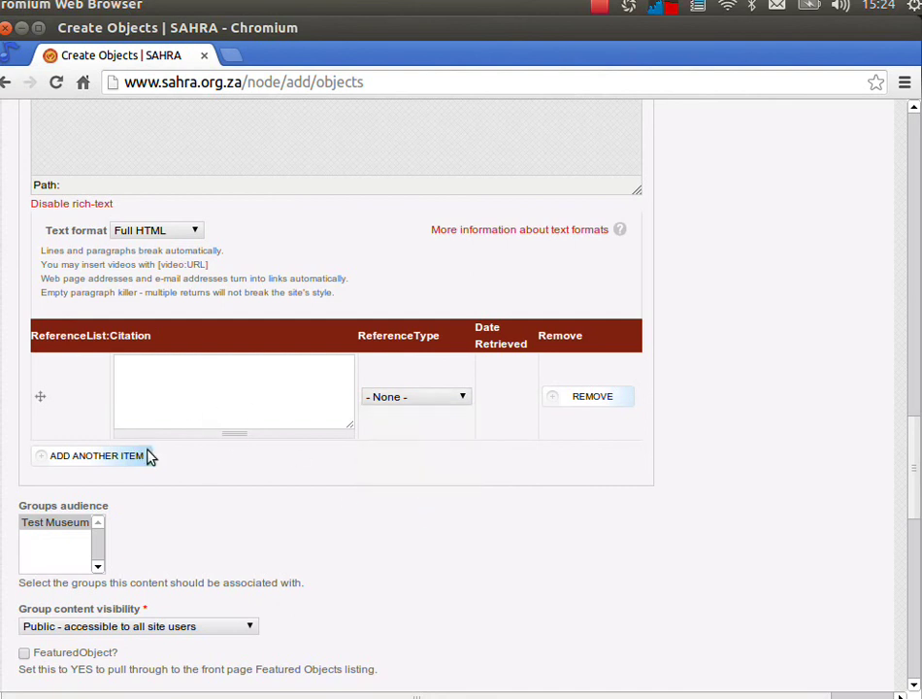
pyautogui.click(147, 381)
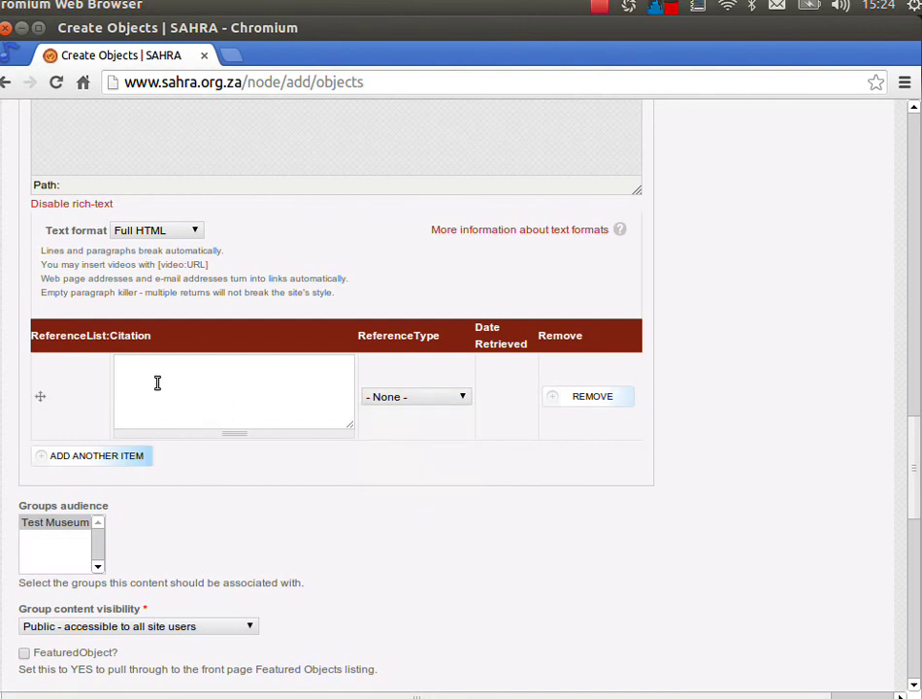